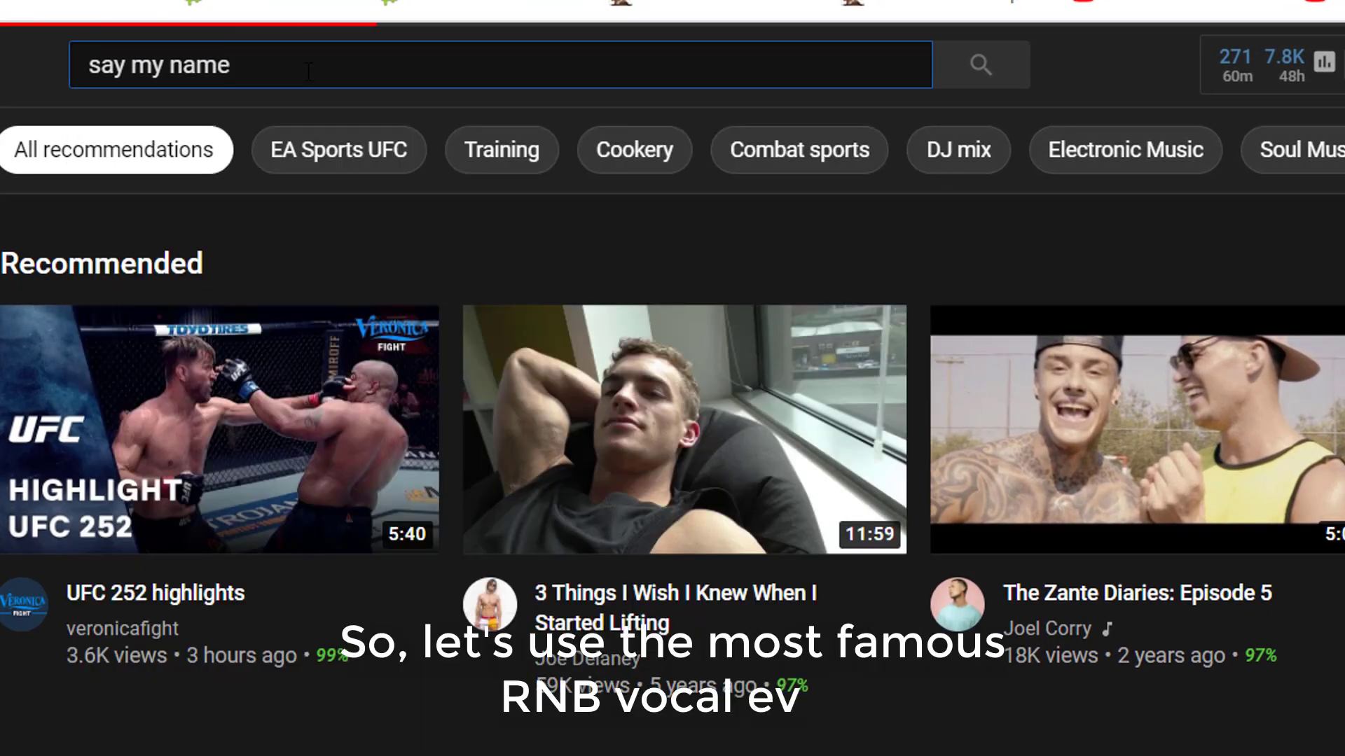
# Step: Search YouTube for Say My Name and open Destiny's Child's official video
pyautogui.press('Return')
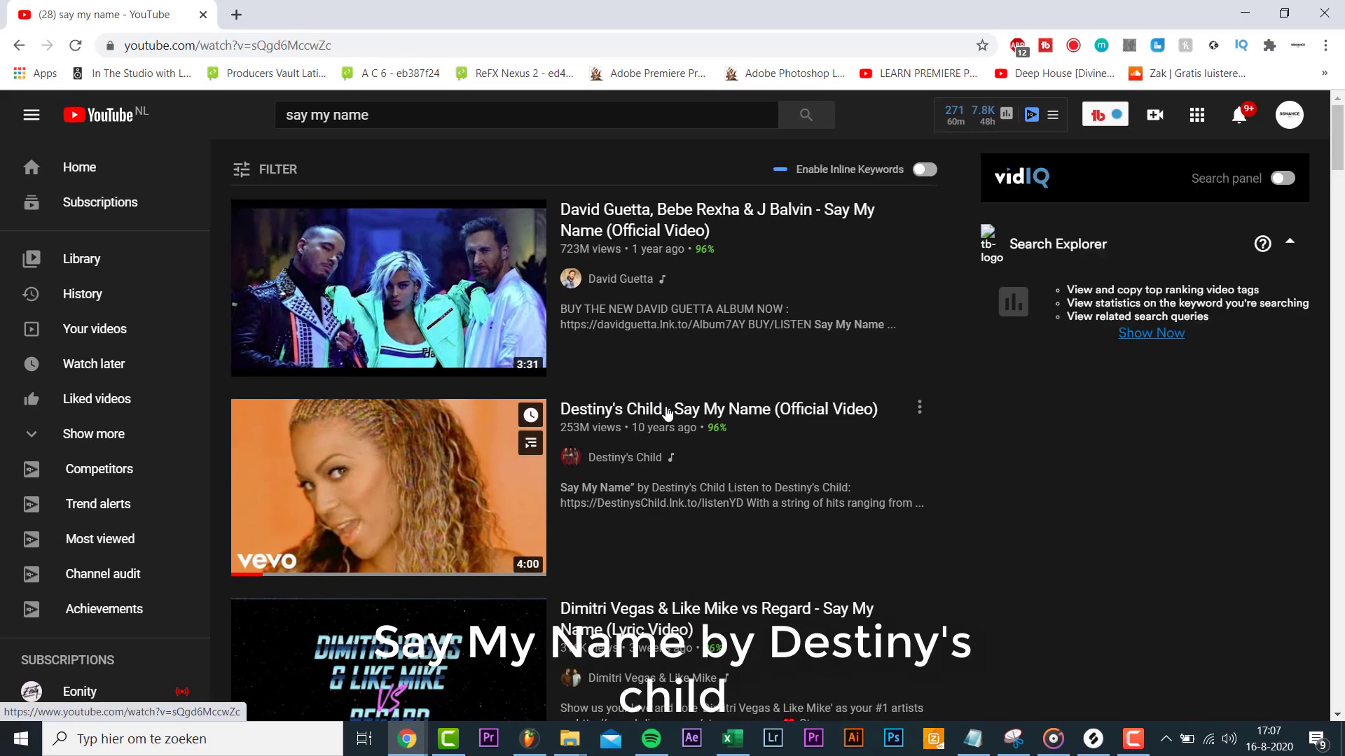
pyautogui.click(668, 413)
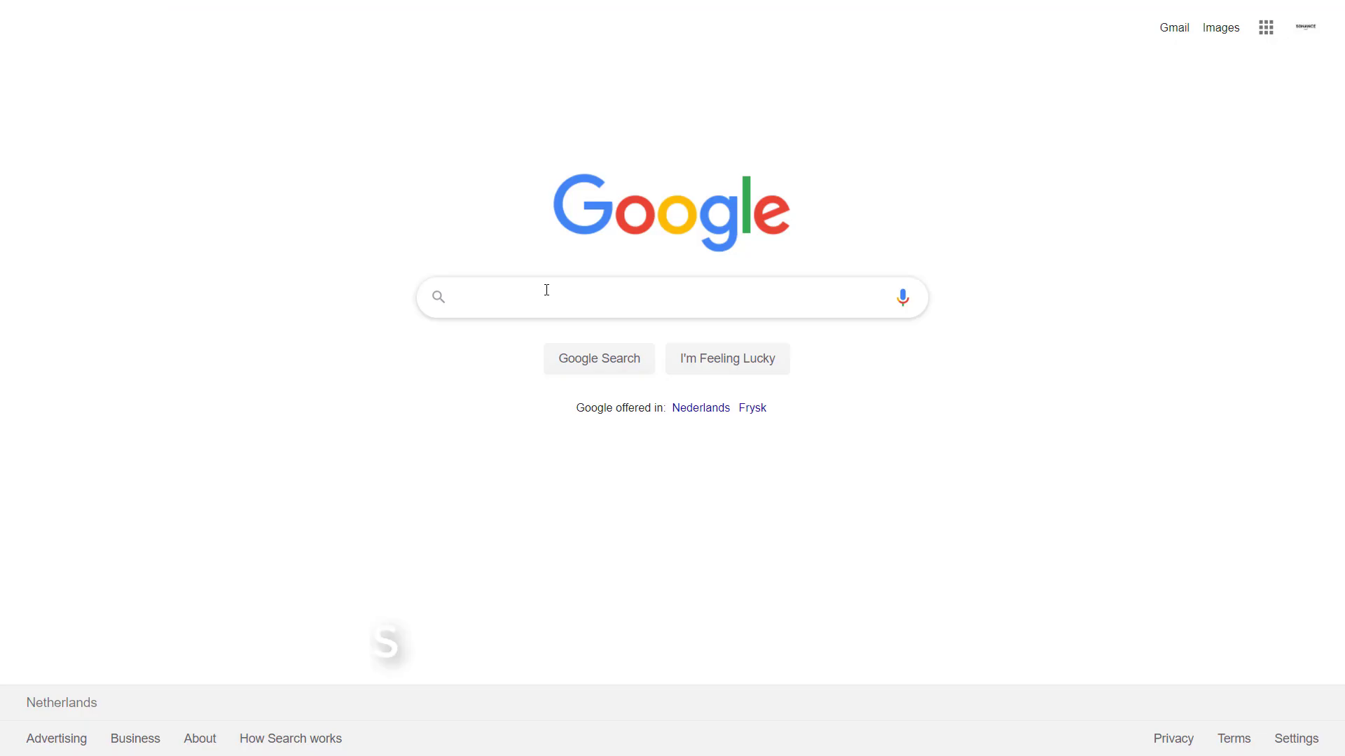
pyautogui.click(545, 291)
# Step: Search Google for 'say my name key bpm' and mark the F Minor key result
pyautogui.write('say my name key bpm')
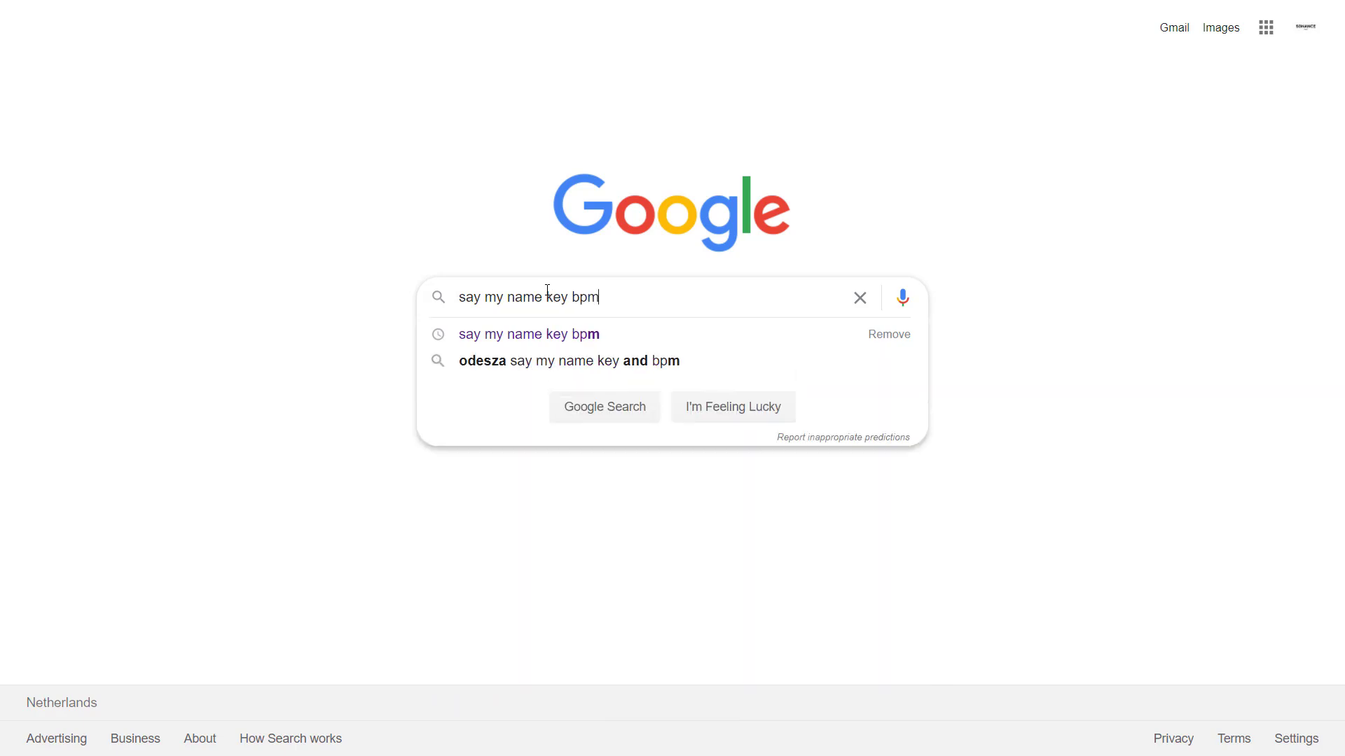
pyautogui.press('Return')
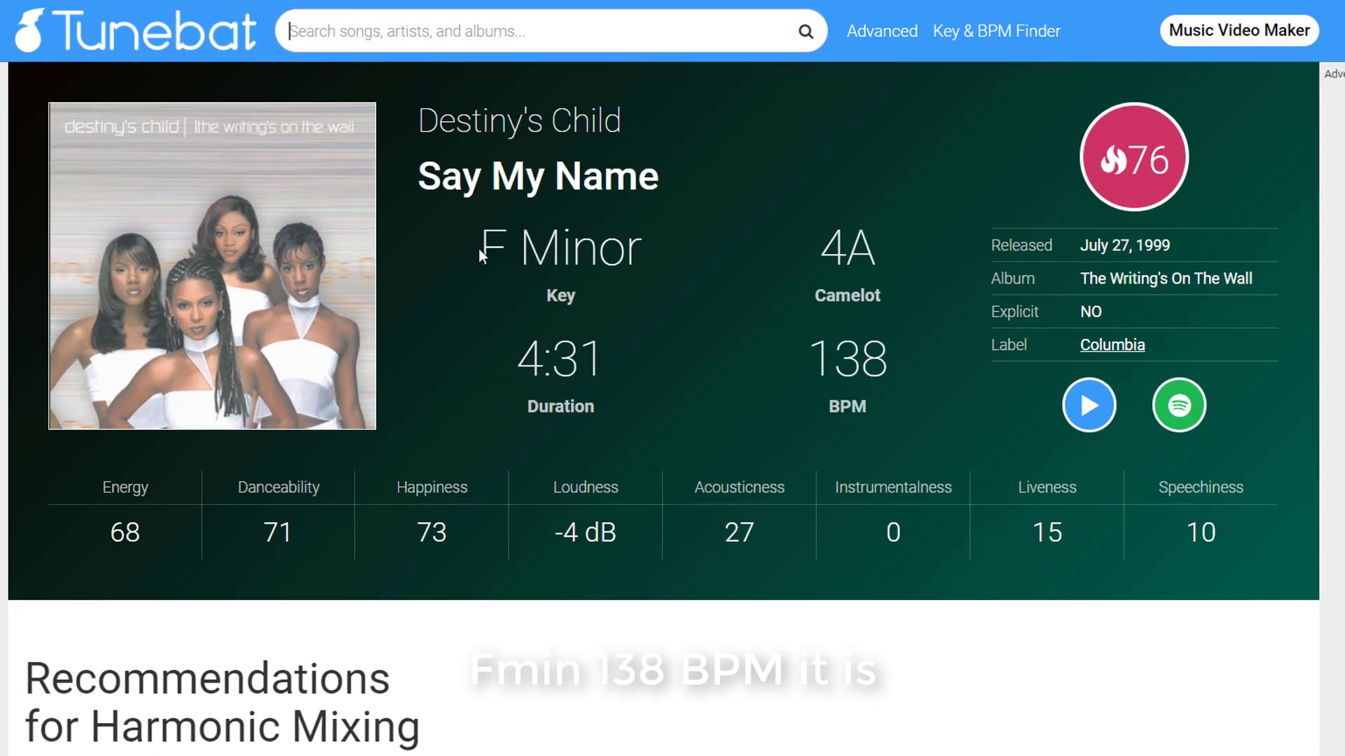
pyautogui.moveTo(478, 249); pyautogui.dragTo(646, 258)
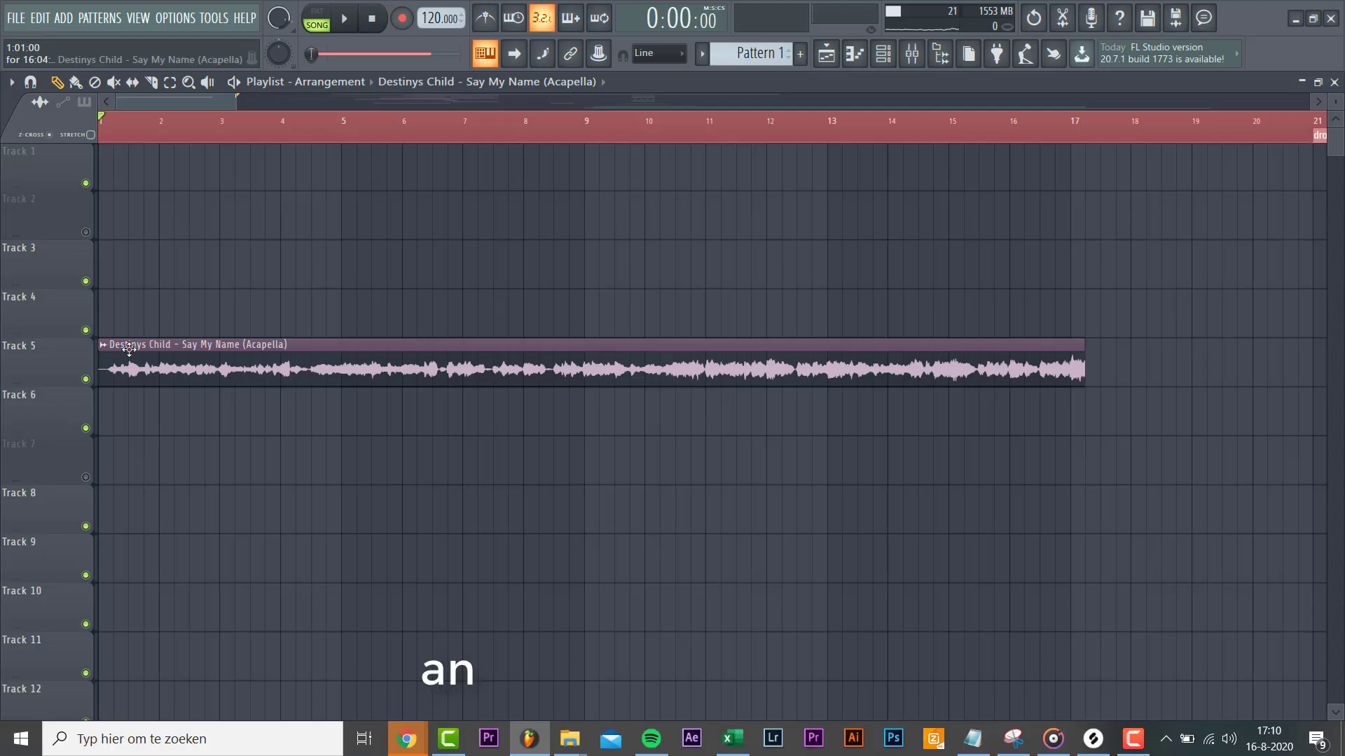
# Step: Type 138 BPM into the acapella clip's Detect tempo option
pyautogui.click(102, 344)
pyautogui.click(250, 434)
pyautogui.click(673, 550)
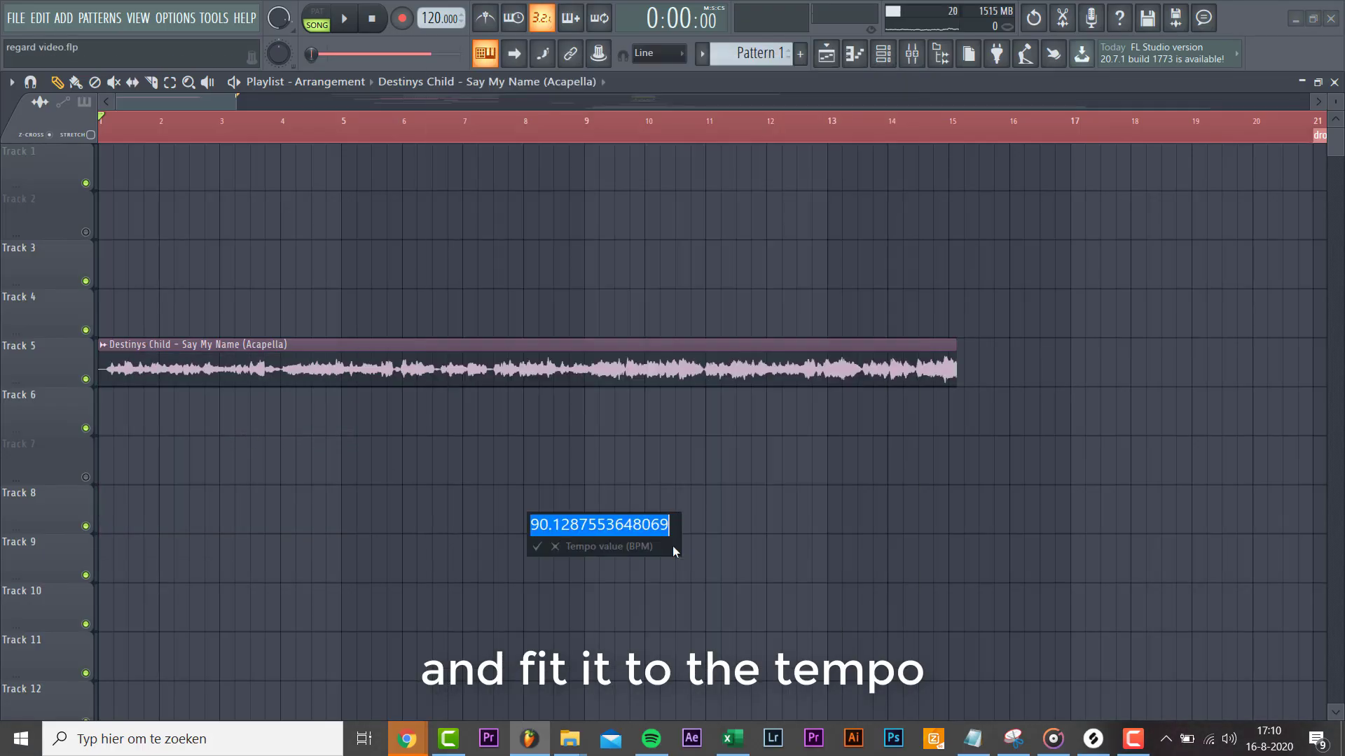
pyautogui.write('138')
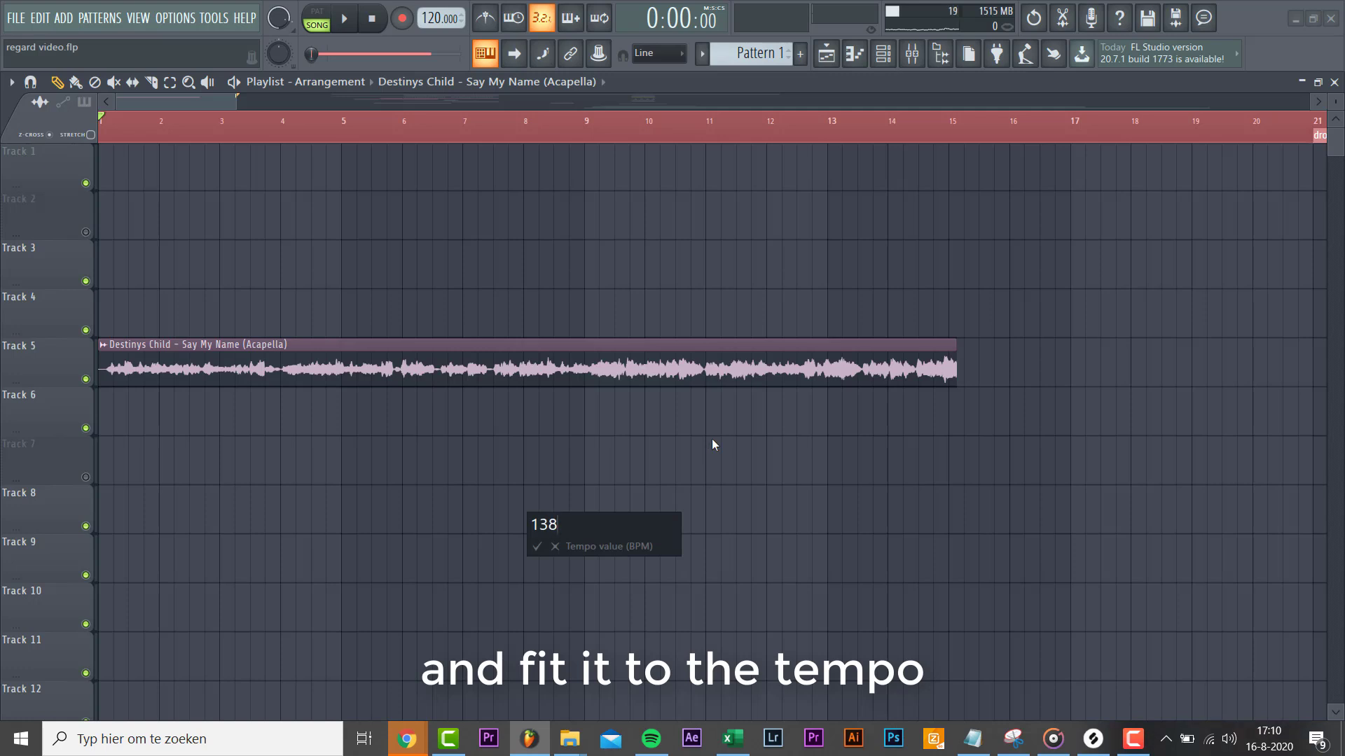
pyautogui.press('Return')
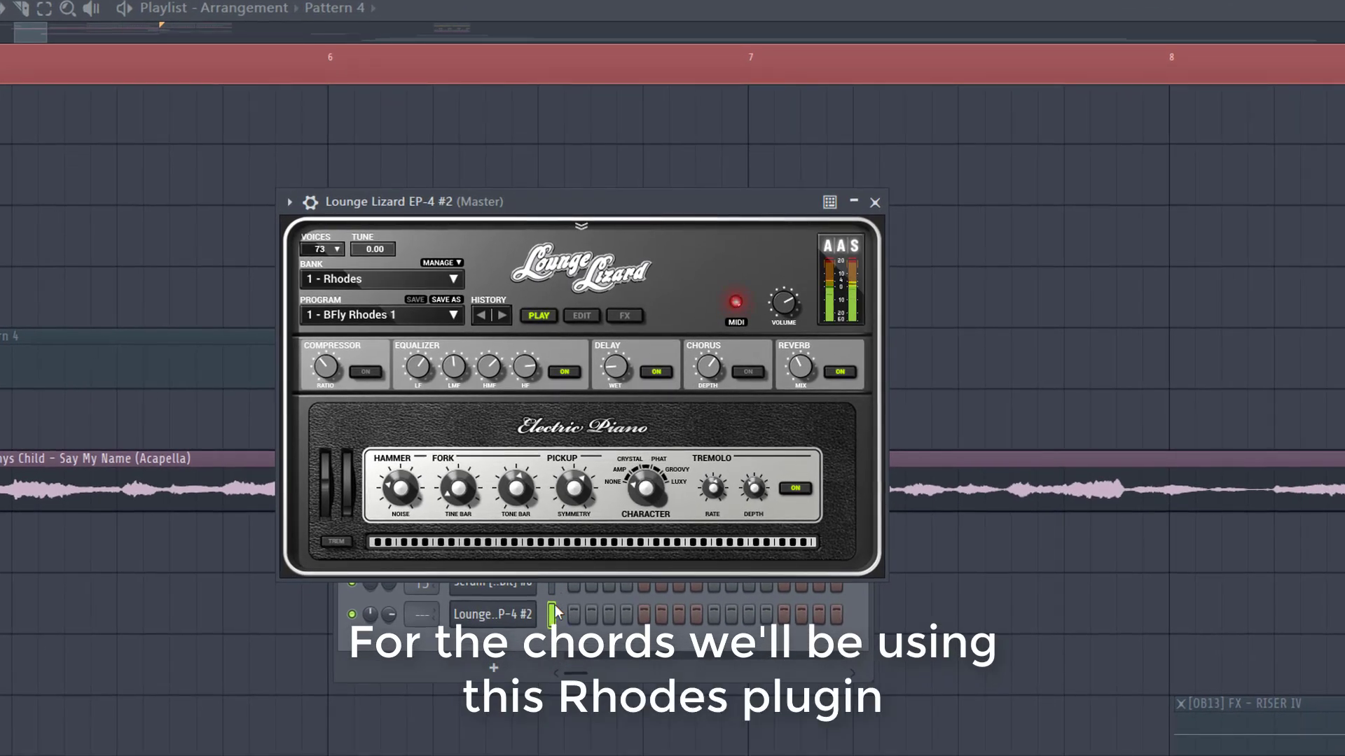
# Step: In the Rhodes piano roll, draw roots C4, A#3 and F4 in bars 2–4 after D4
pyautogui.rightClick(526, 620)
pyautogui.click(587, 554)
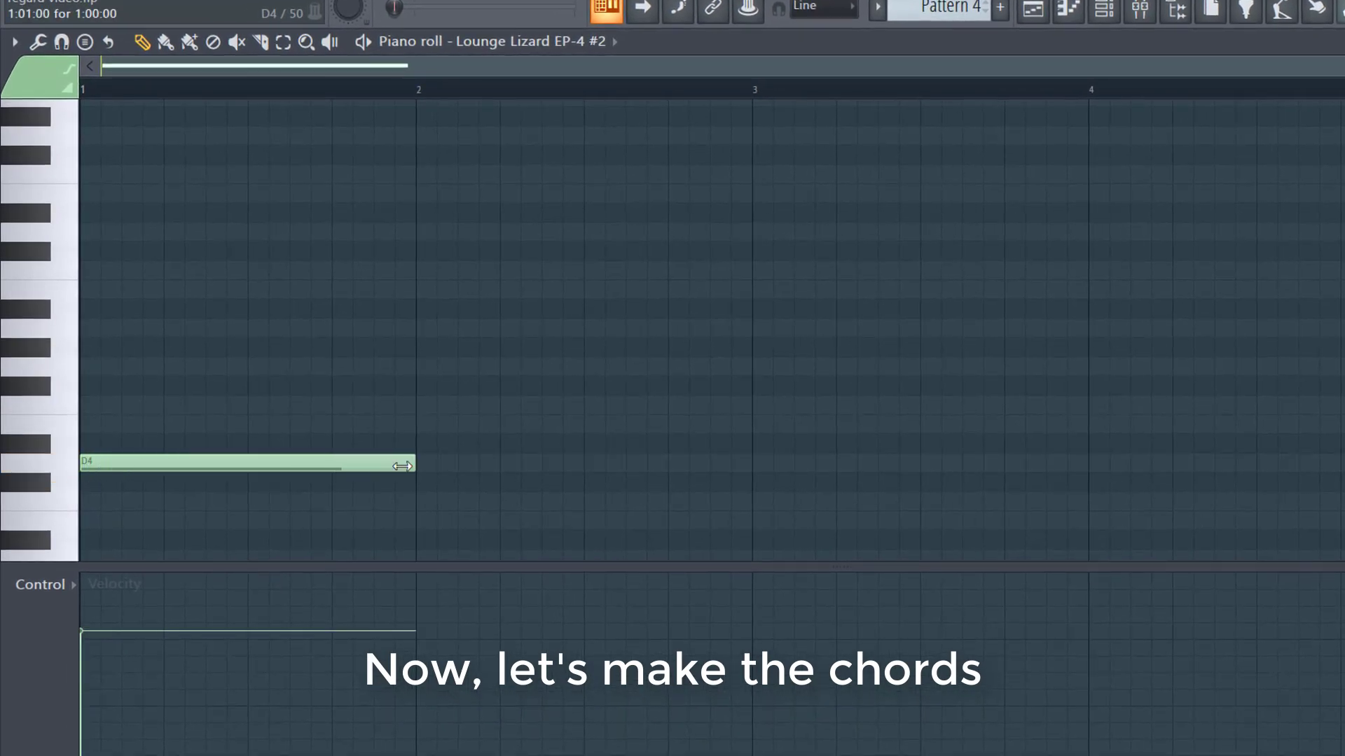
pyautogui.click(424, 501)
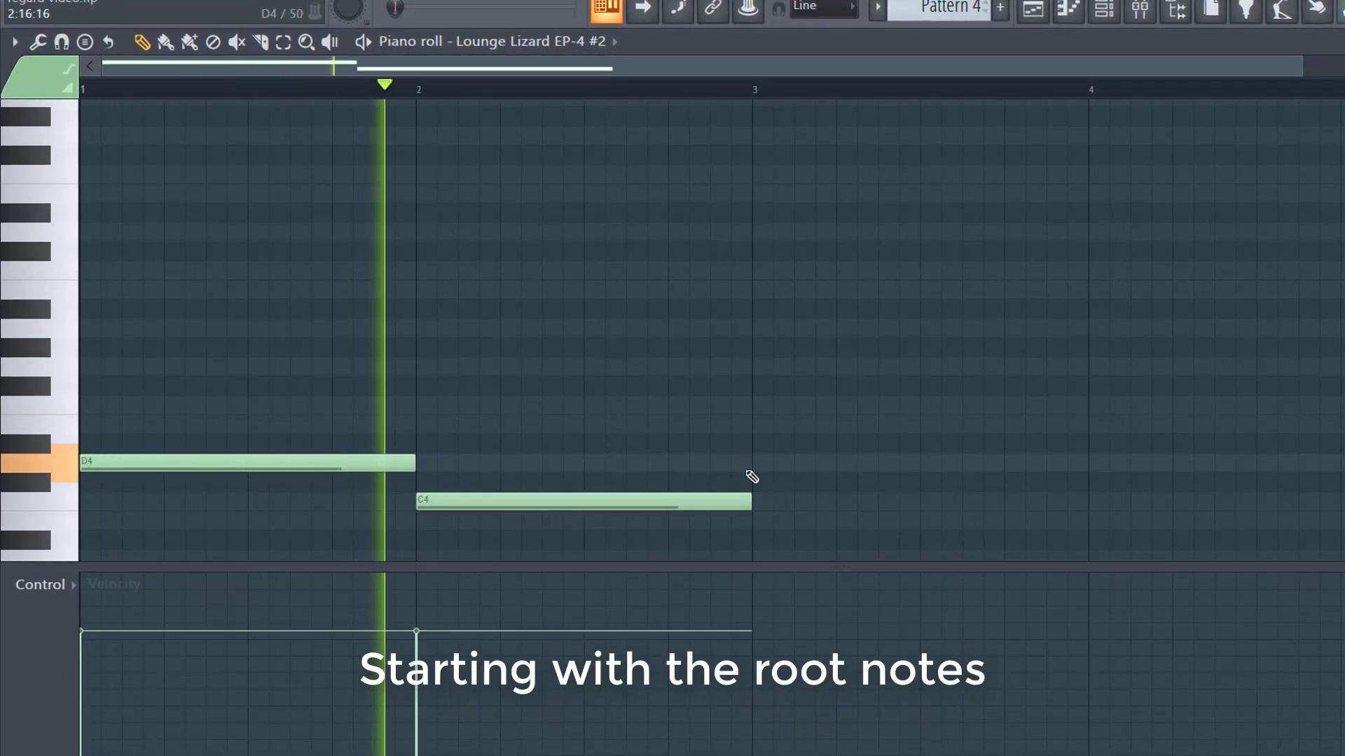
pyautogui.click(805, 423)
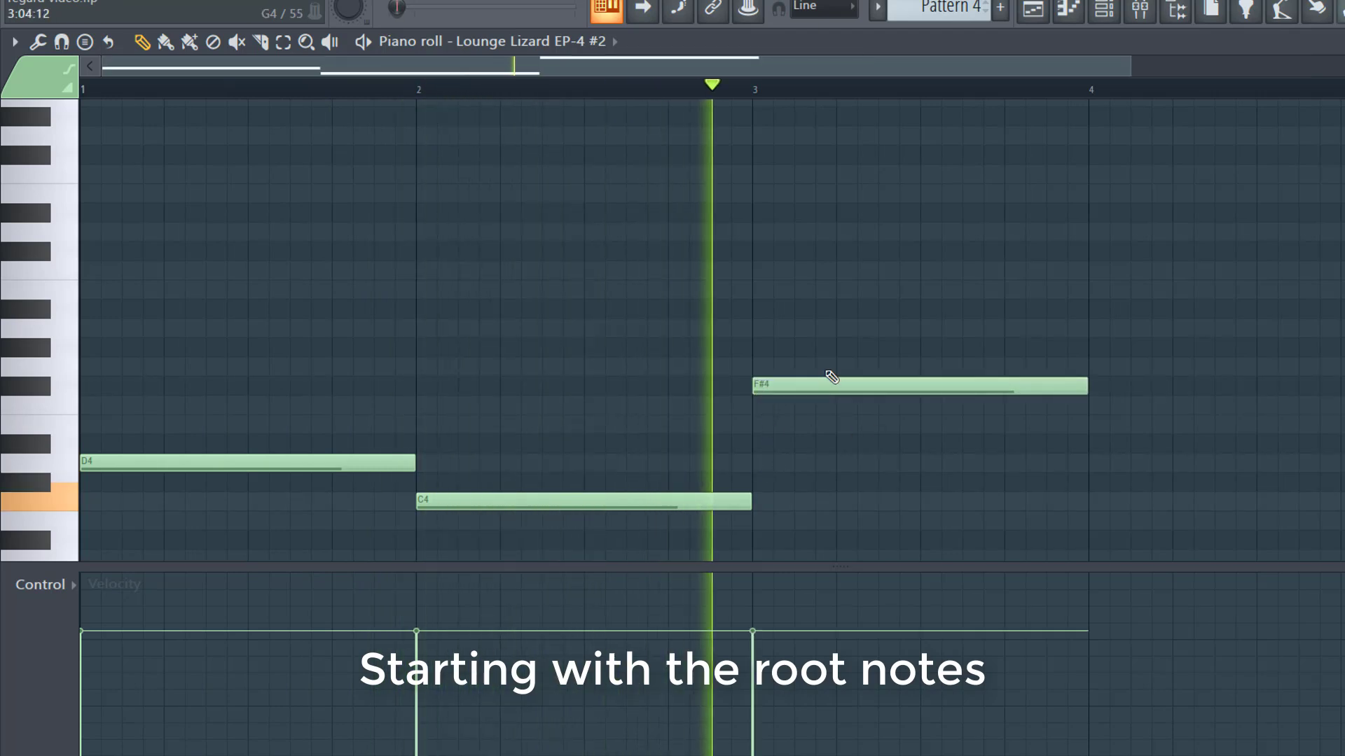
pyautogui.moveTo(822, 445); pyautogui.dragTo(820, 552)
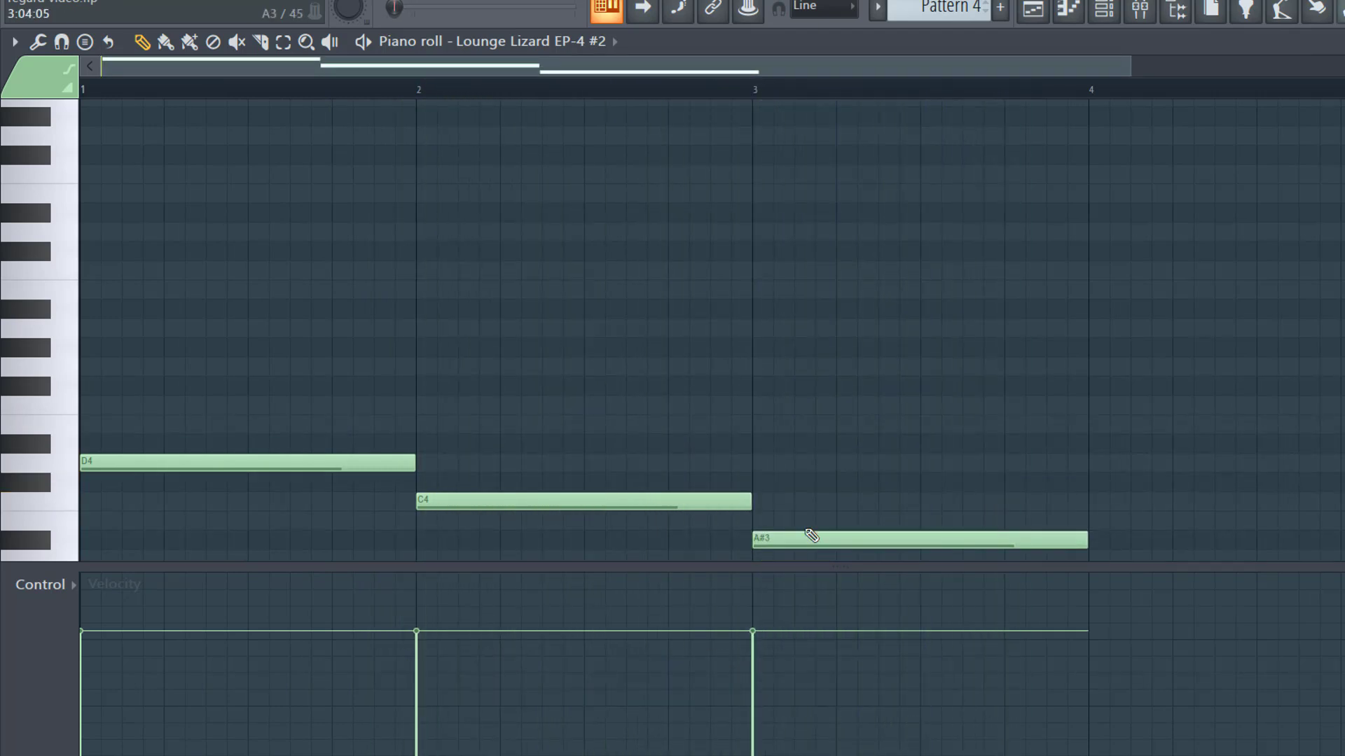
pyautogui.scroll(-2, 627, 424)
pyautogui.scroll(-1, 813, 438)
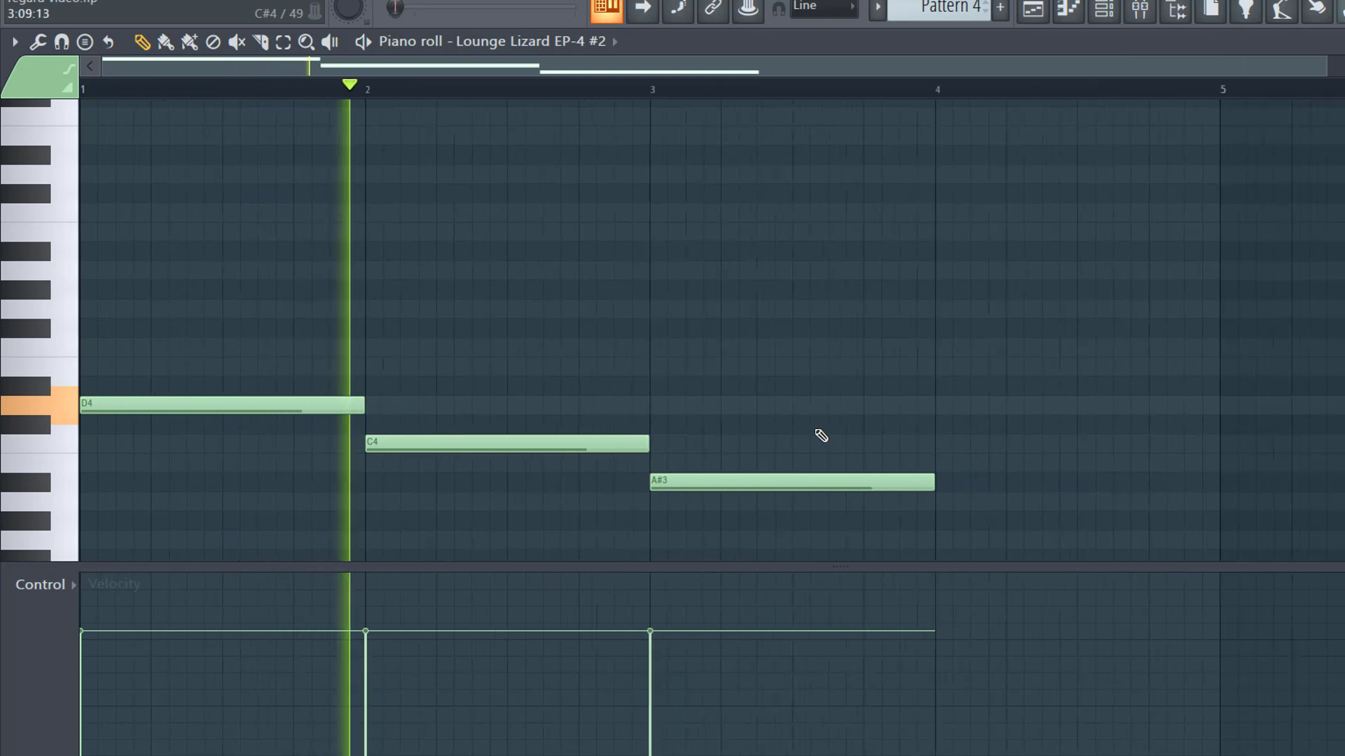
pyautogui.click(913, 405)
pyautogui.moveTo(984, 431); pyautogui.dragTo(981, 346)
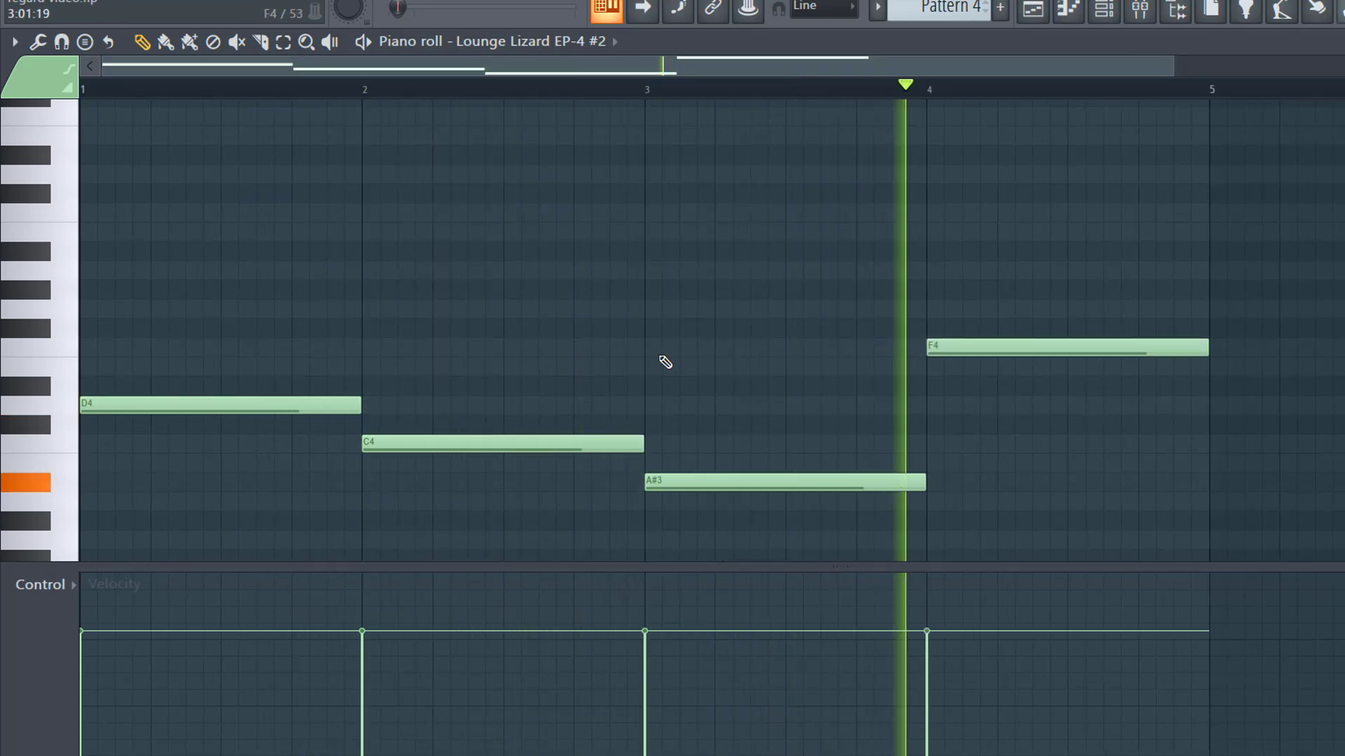
pyautogui.scroll(1, 664, 362)
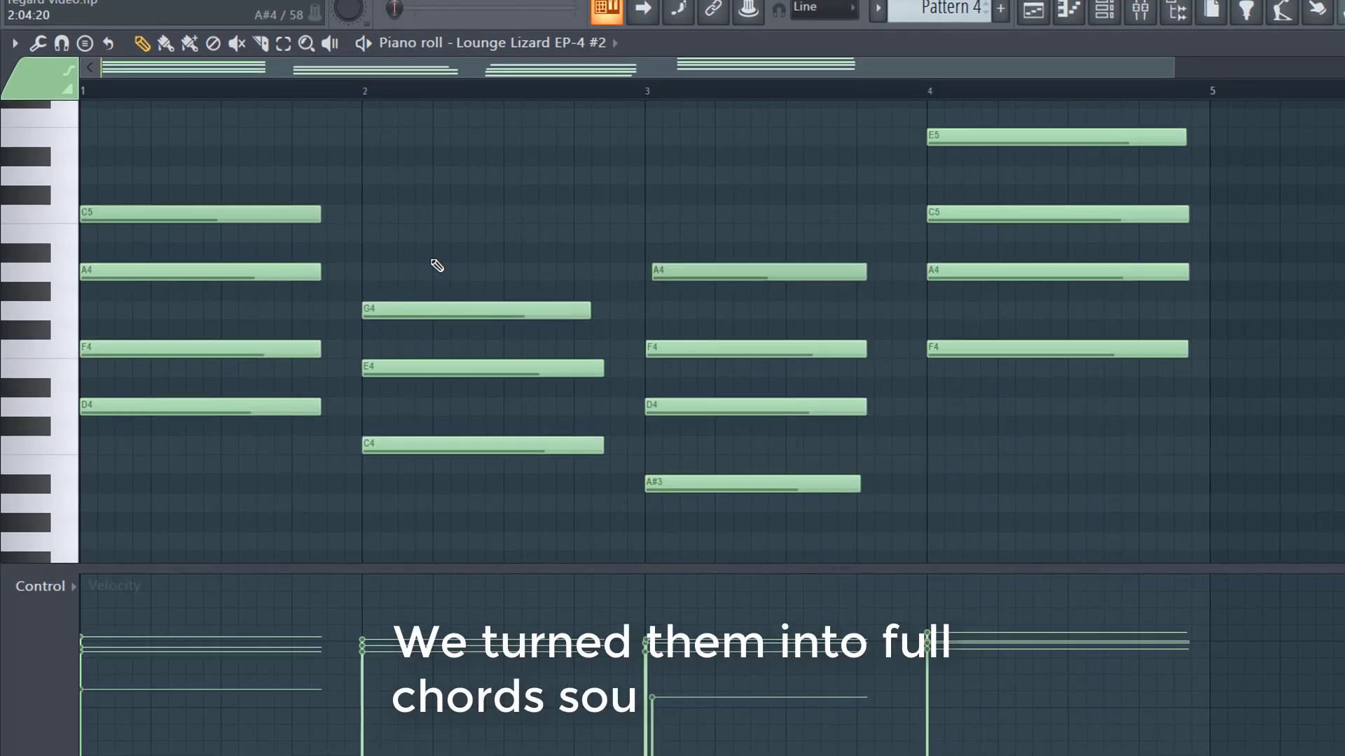
pyautogui.scroll(1, 435, 265)
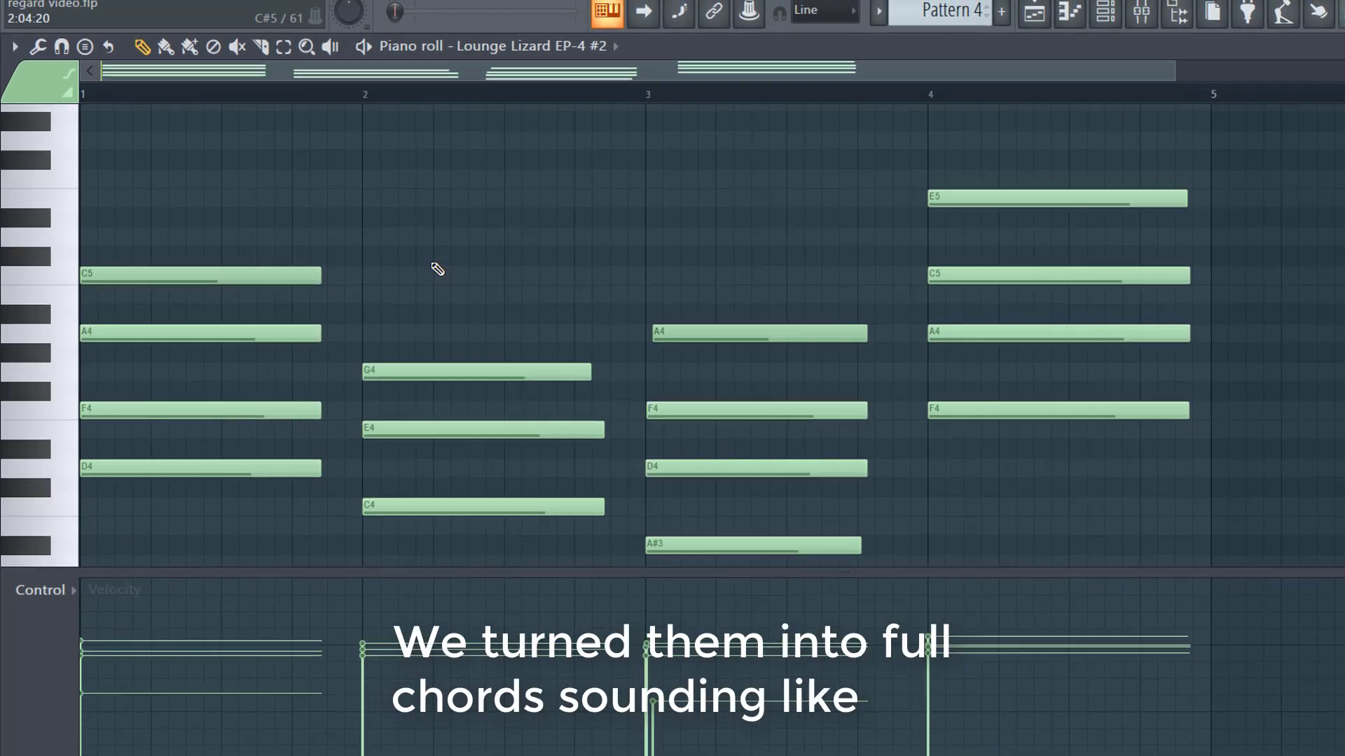
# Step: Play the Rhodes chord progression, then switch to the Playlist view
pyautogui.press('space')
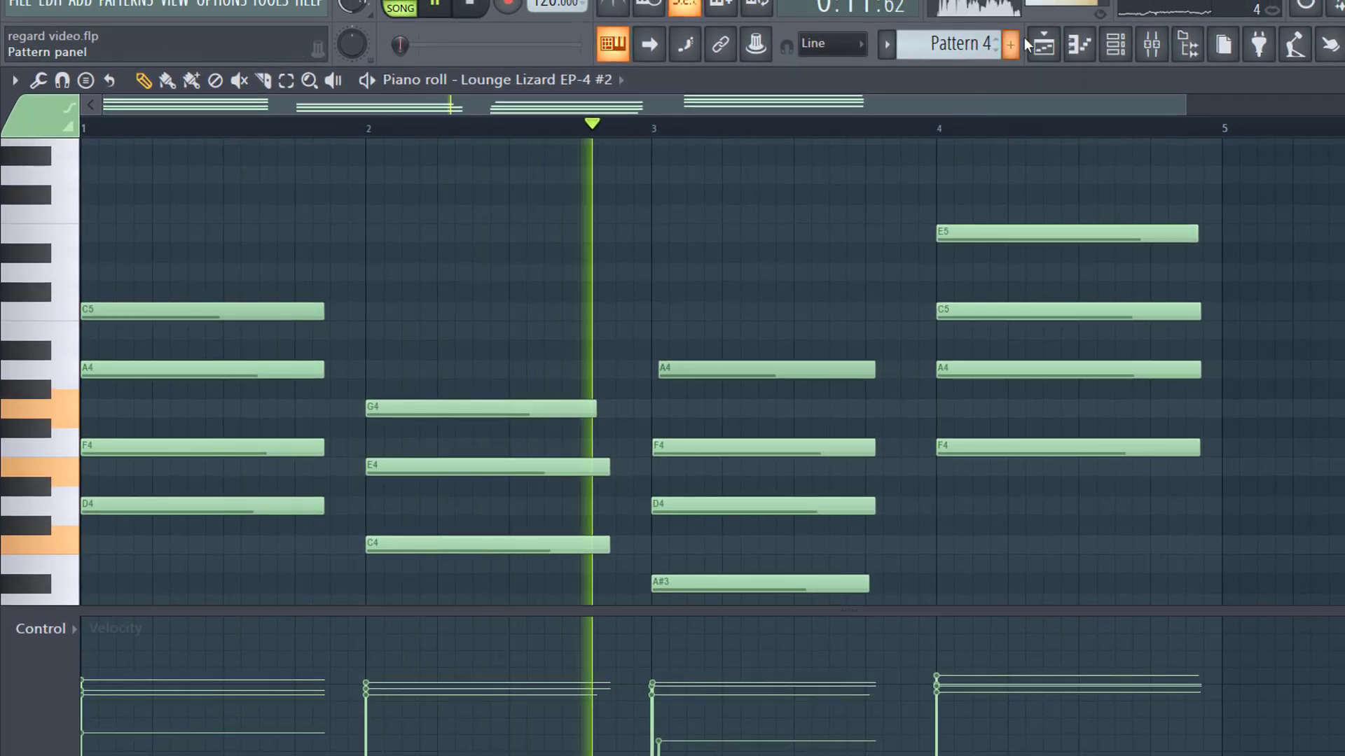
pyautogui.click(1044, 44)
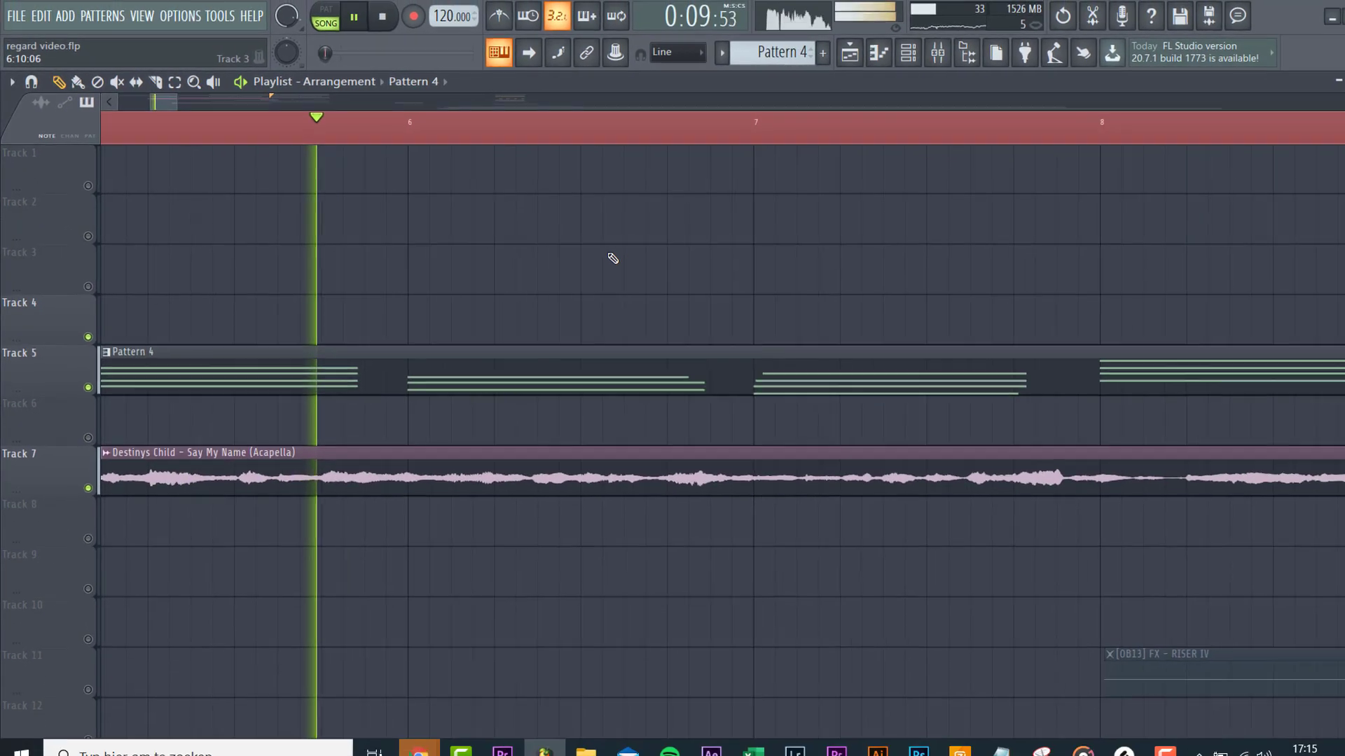
# Step: Stop playback, open the layered Serum #3 chord notes and play them
pyautogui.press('space')
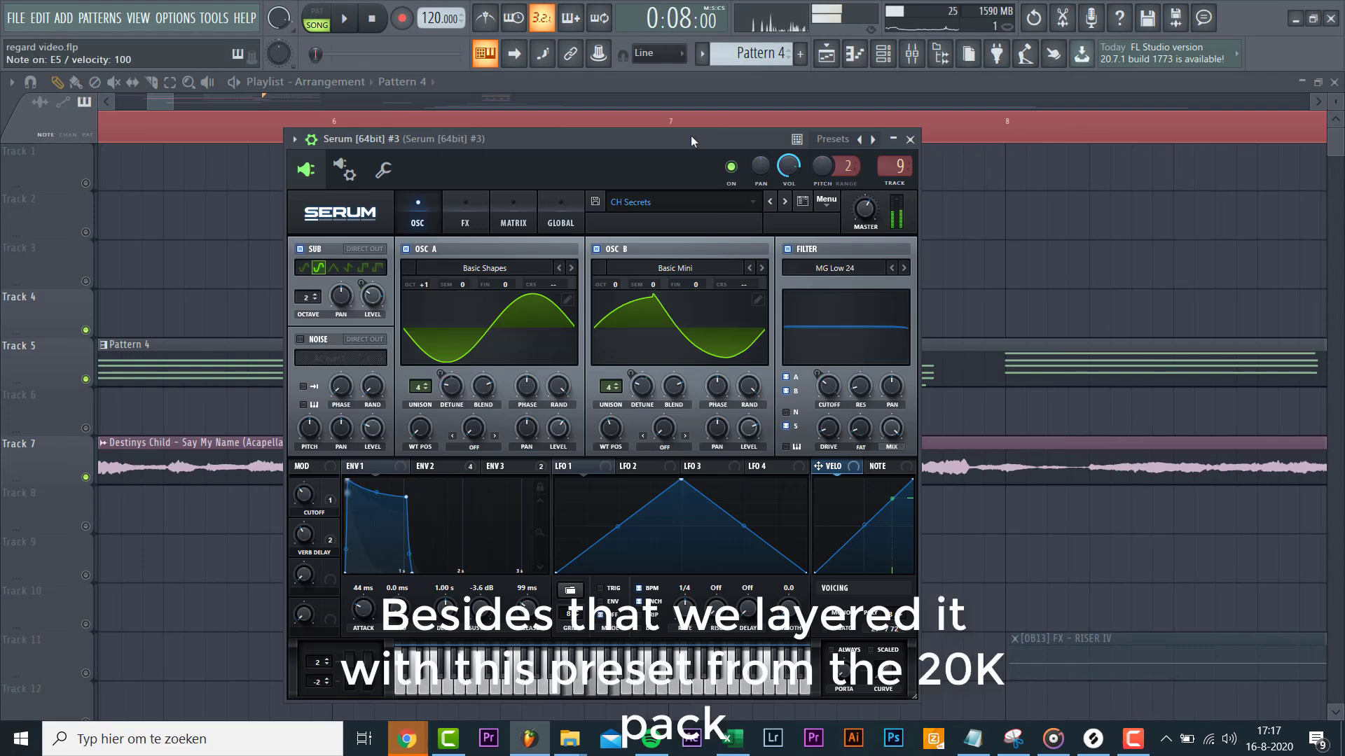
pyautogui.click(910, 140)
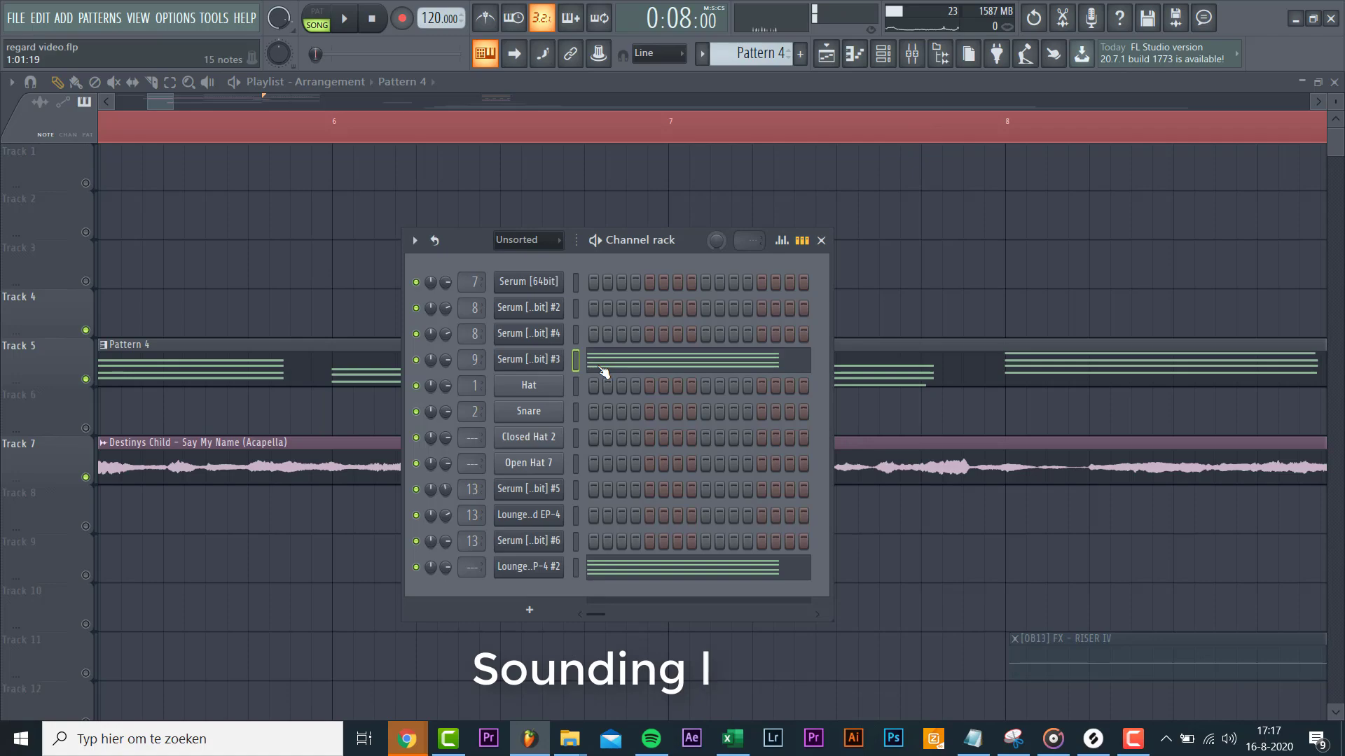
pyautogui.click(603, 366)
pyautogui.press('space')
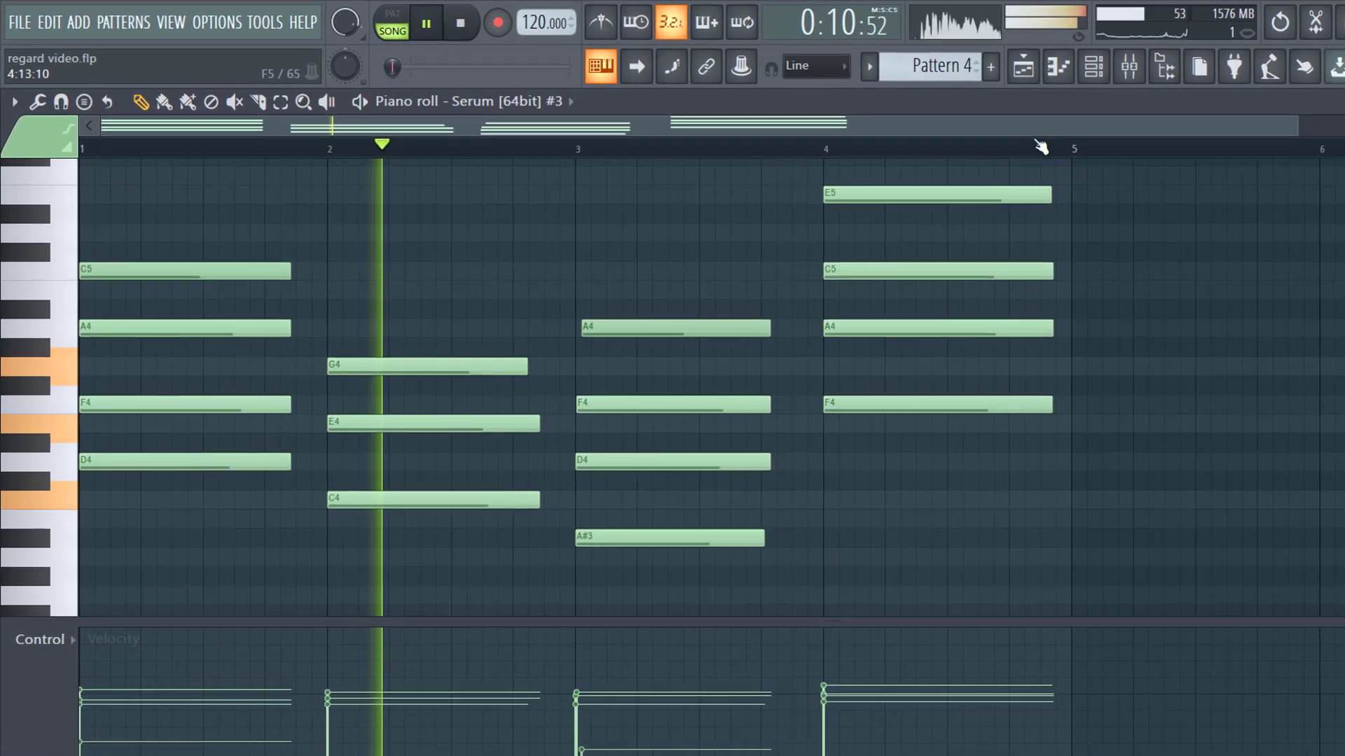
# Step: Play the chords against the acapella in the playlist near bar 5, then stop
pyautogui.press('F5')
pyautogui.keyDown('ctrl'); pyautogui.scroll(-1, 806, 369); pyautogui.keyUp('ctrl')
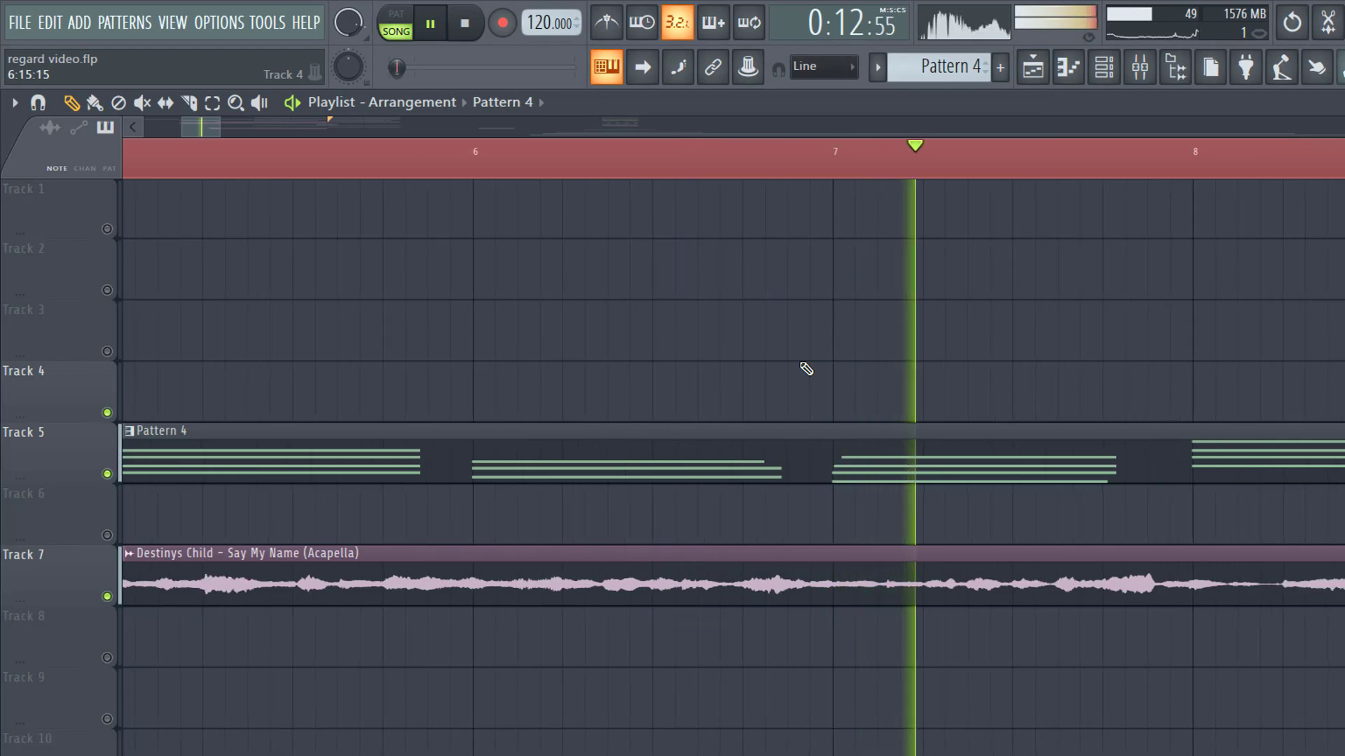
pyautogui.moveTo(207, 129); pyautogui.dragTo(201, 130)
pyautogui.press('space')
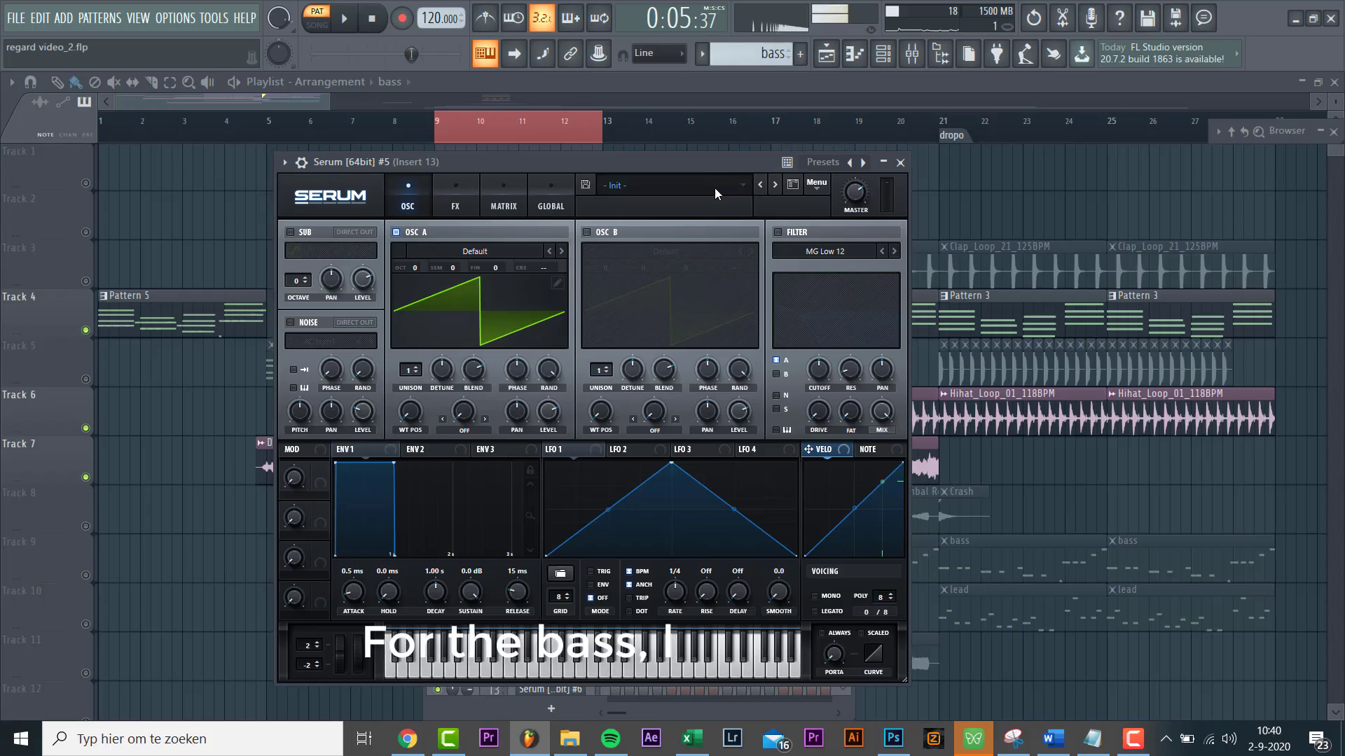
# Step: Load the 20k pack BS Secrets preset into the Serum #5 bass and close Serum
pyautogui.click(714, 188)
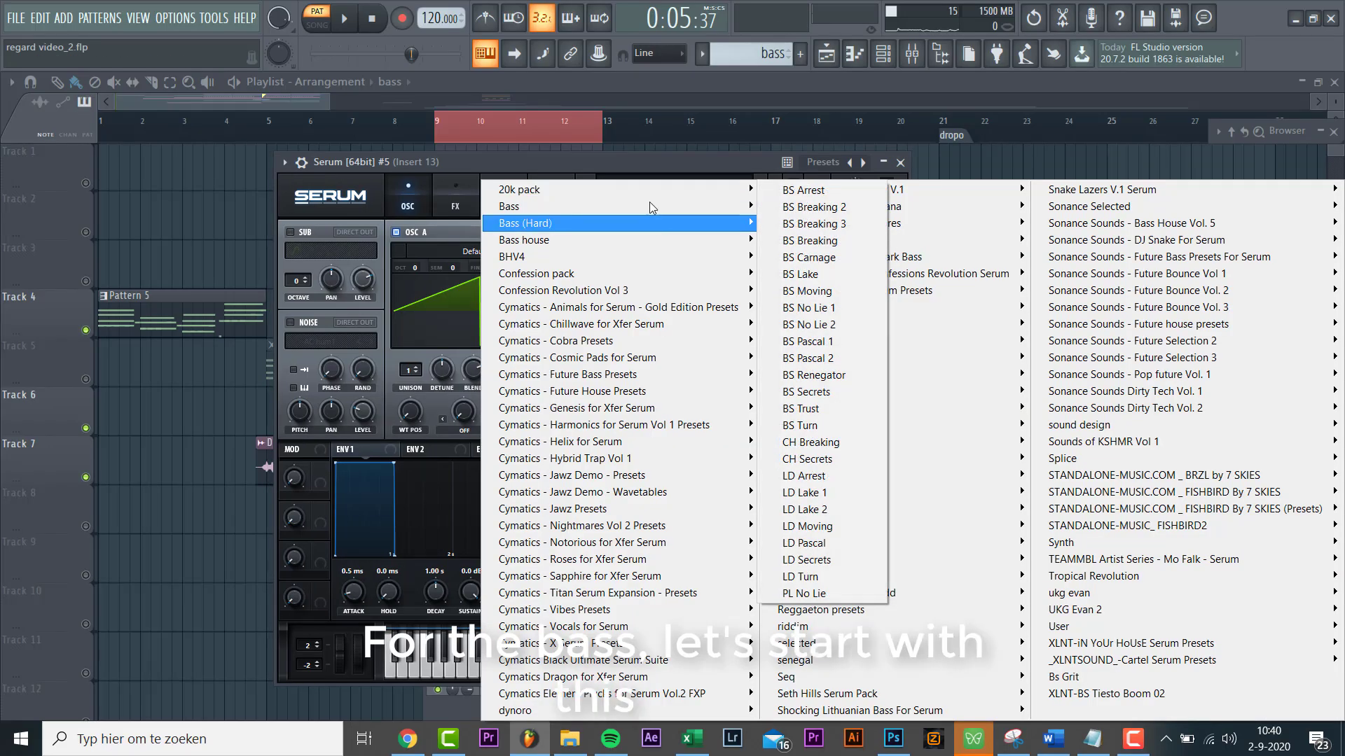
pyautogui.moveTo(721, 196)
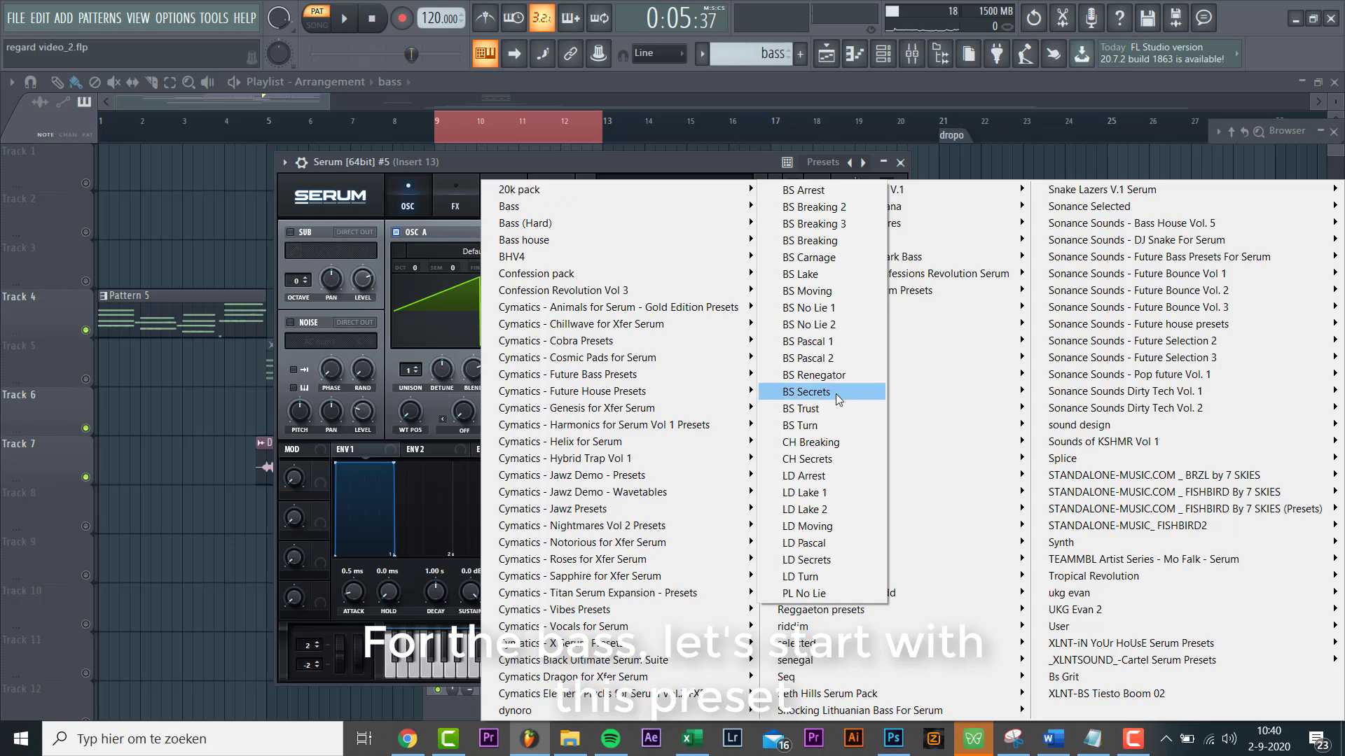
pyautogui.click(805, 393)
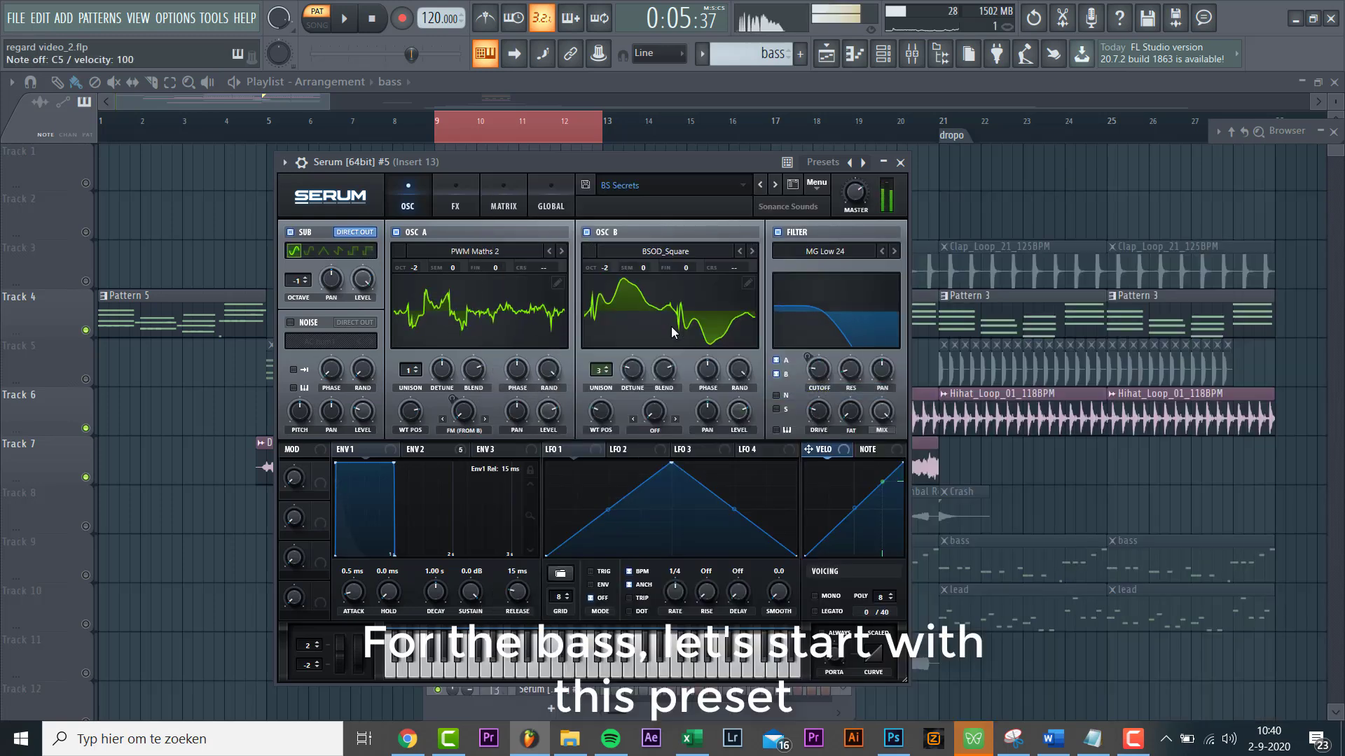
pyautogui.press('Escape')
pyautogui.rightClick(573, 641)
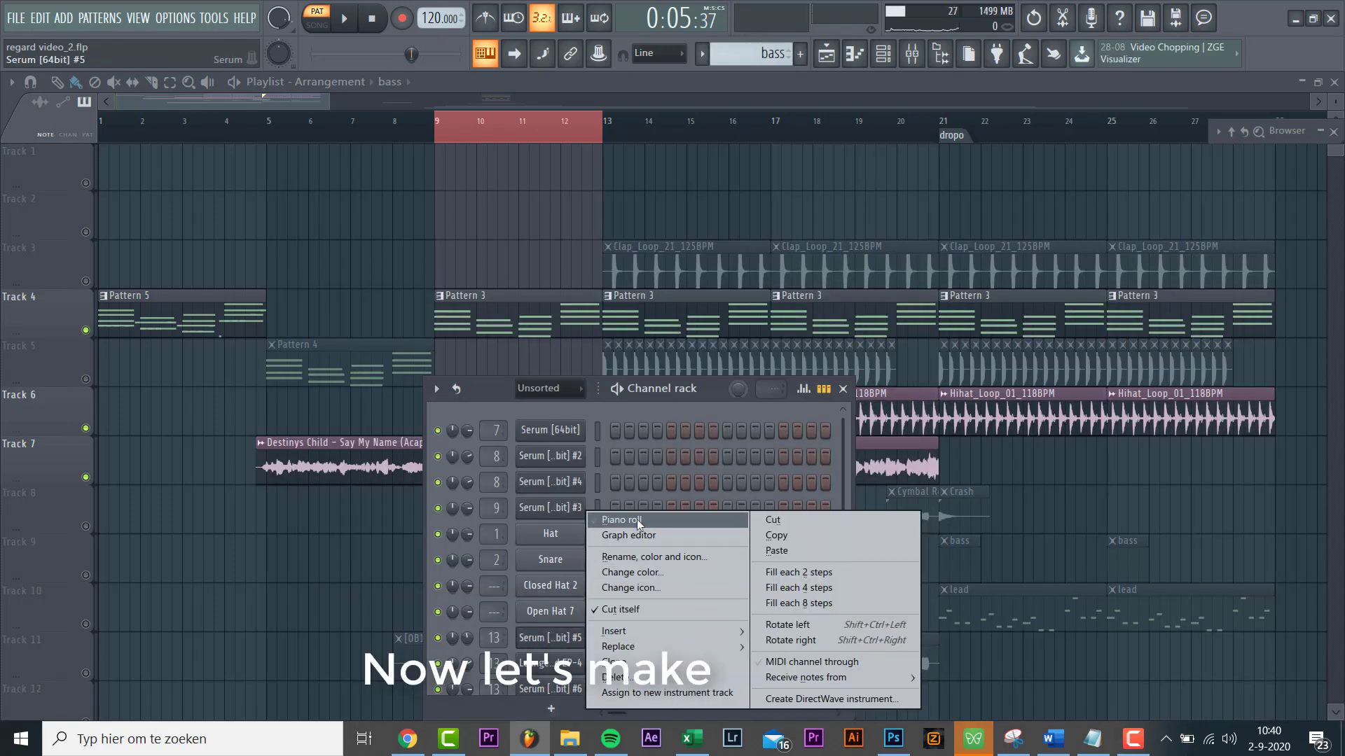
# Step: Add bouncing D4 and C4 bass notes across bars 1–3, nudging one D4 earlier
pyautogui.click(639, 522)
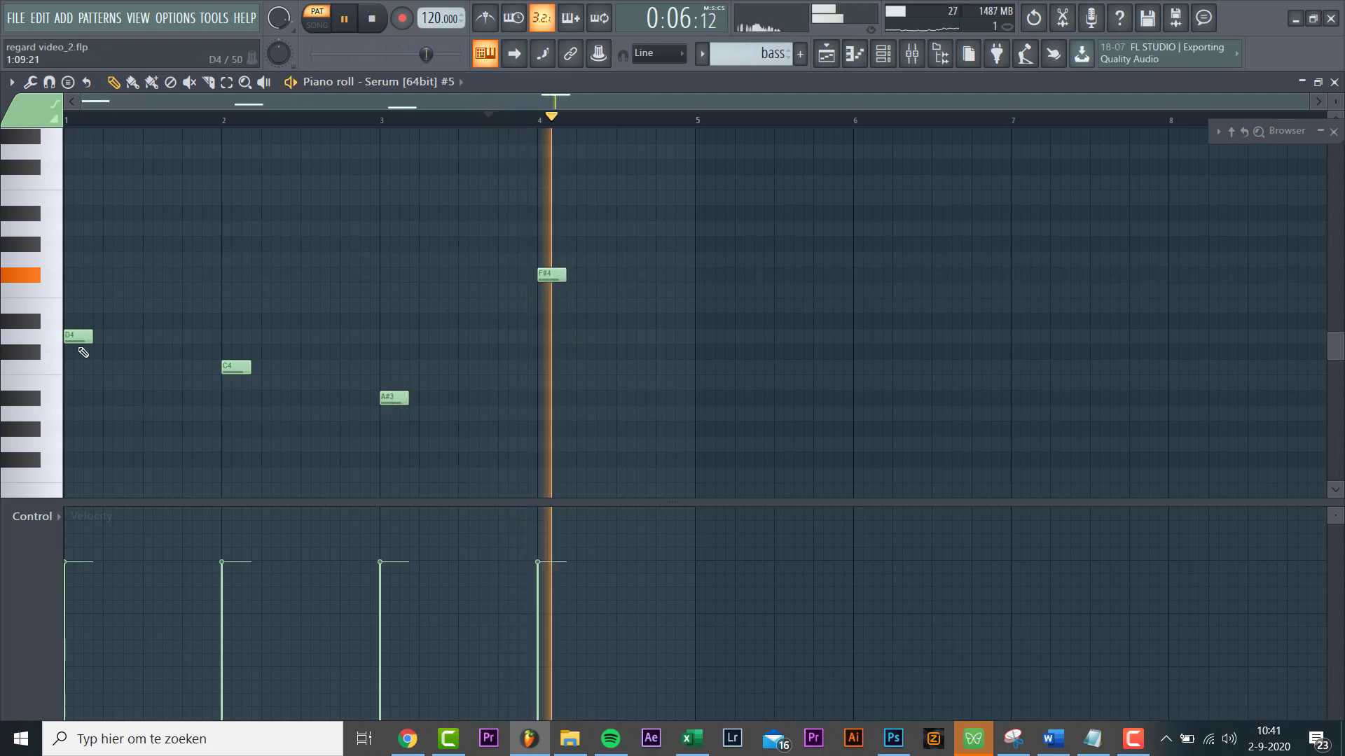
pyautogui.scroll(3, 35, 356)
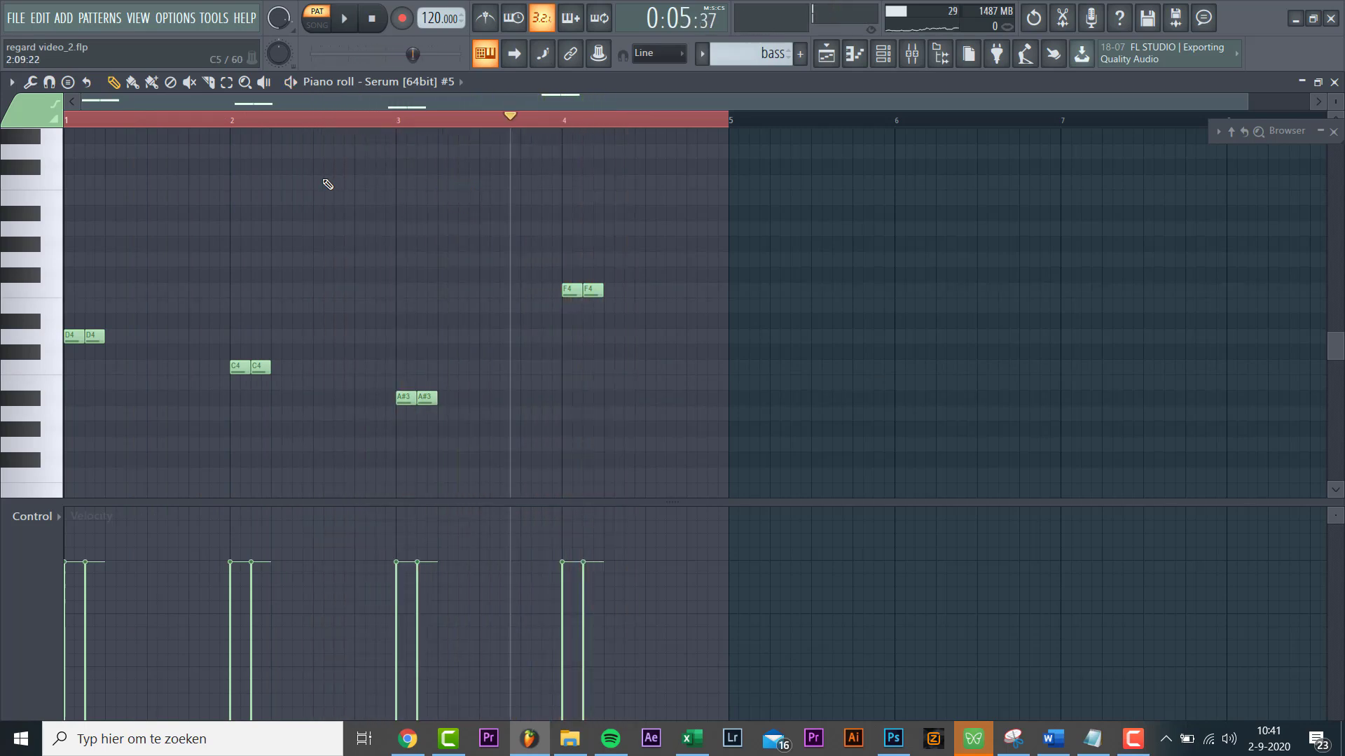
pyautogui.click(145, 337)
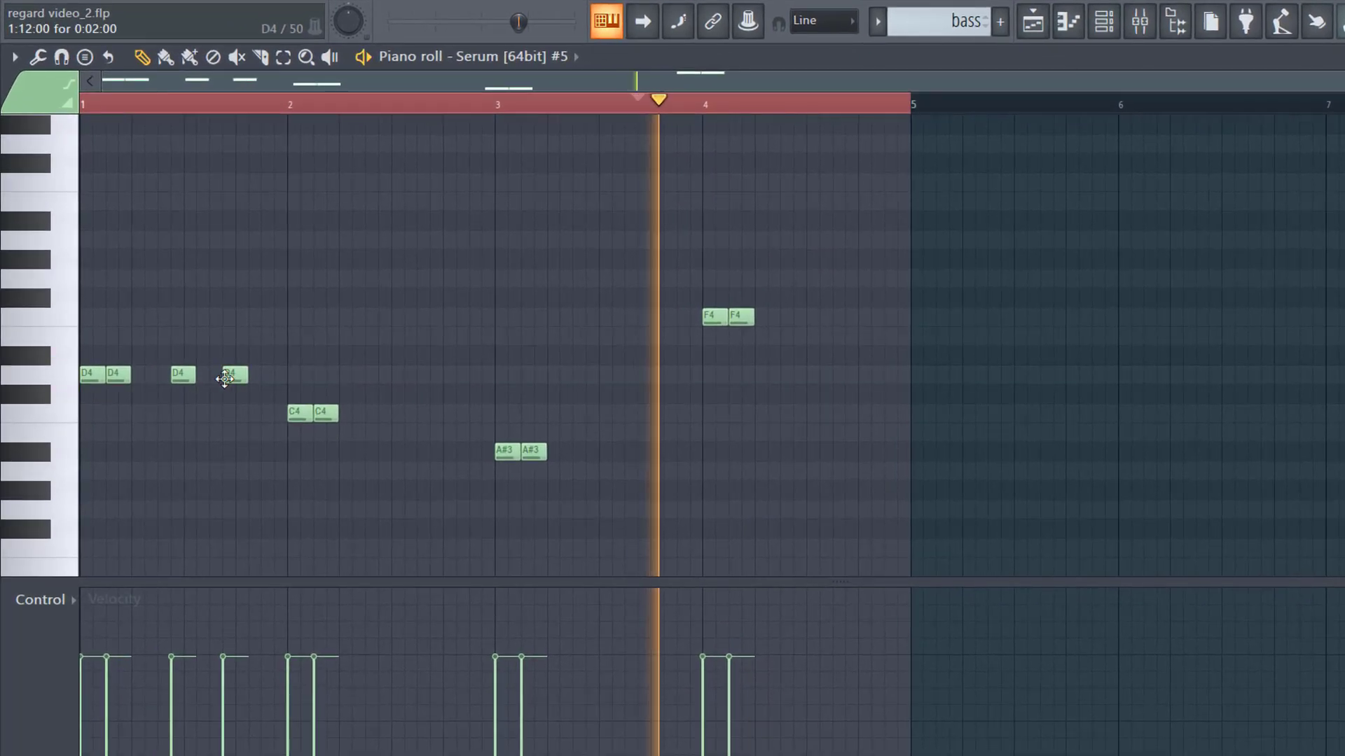
pyautogui.moveTo(225, 379); pyautogui.dragTo(212, 379)
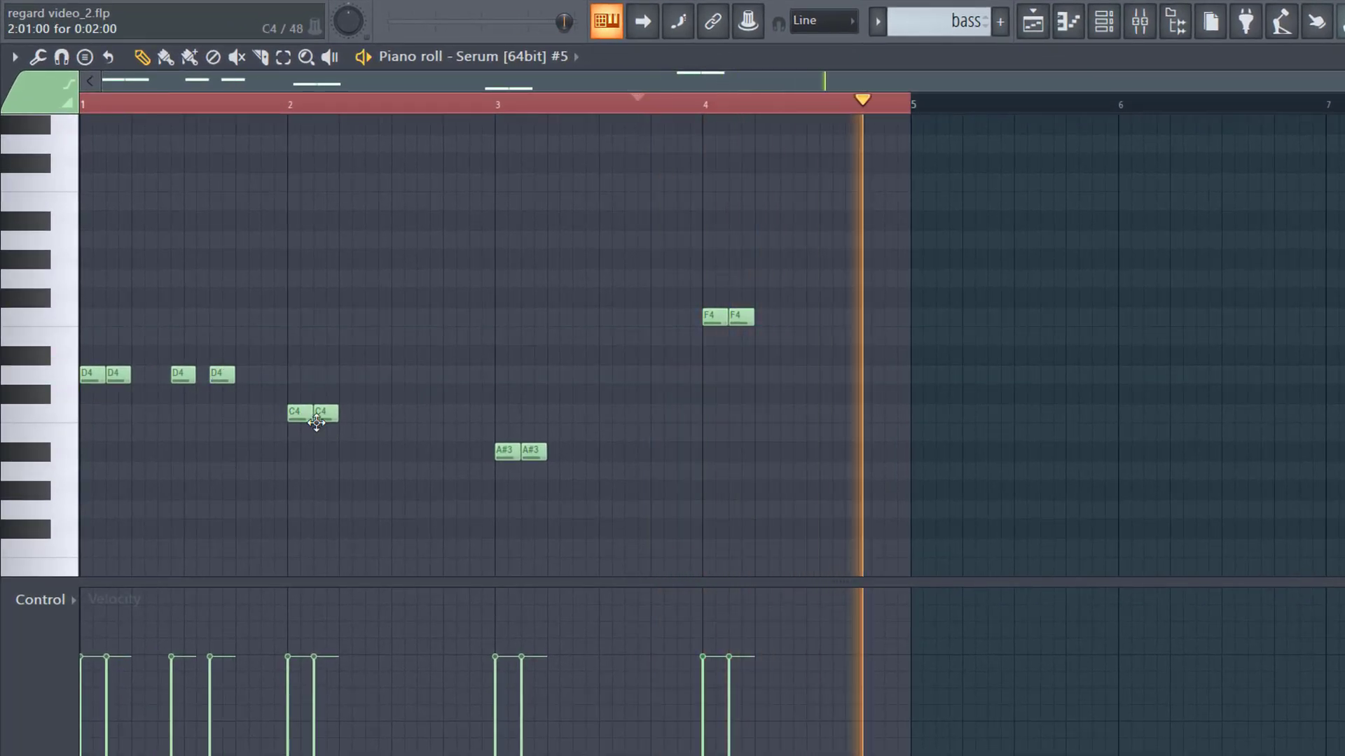
pyautogui.click(380, 413)
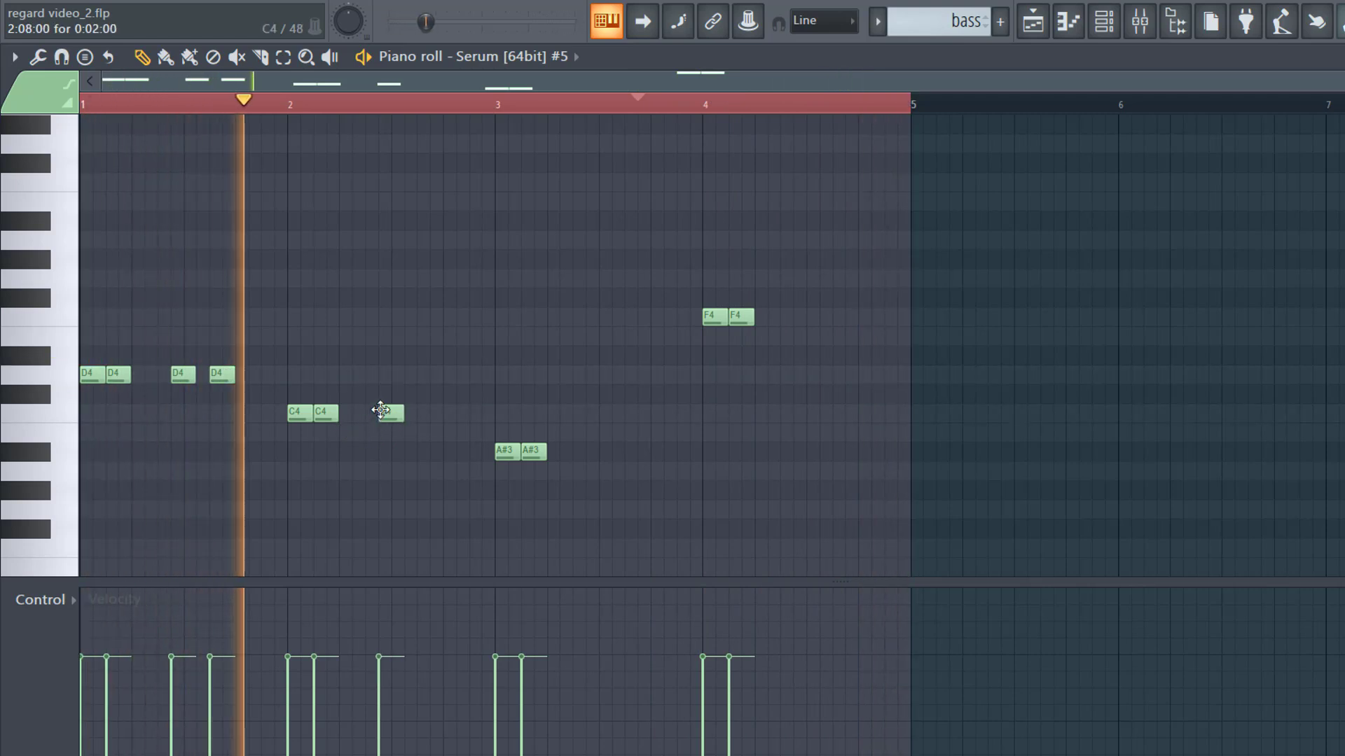
pyautogui.click(472, 375)
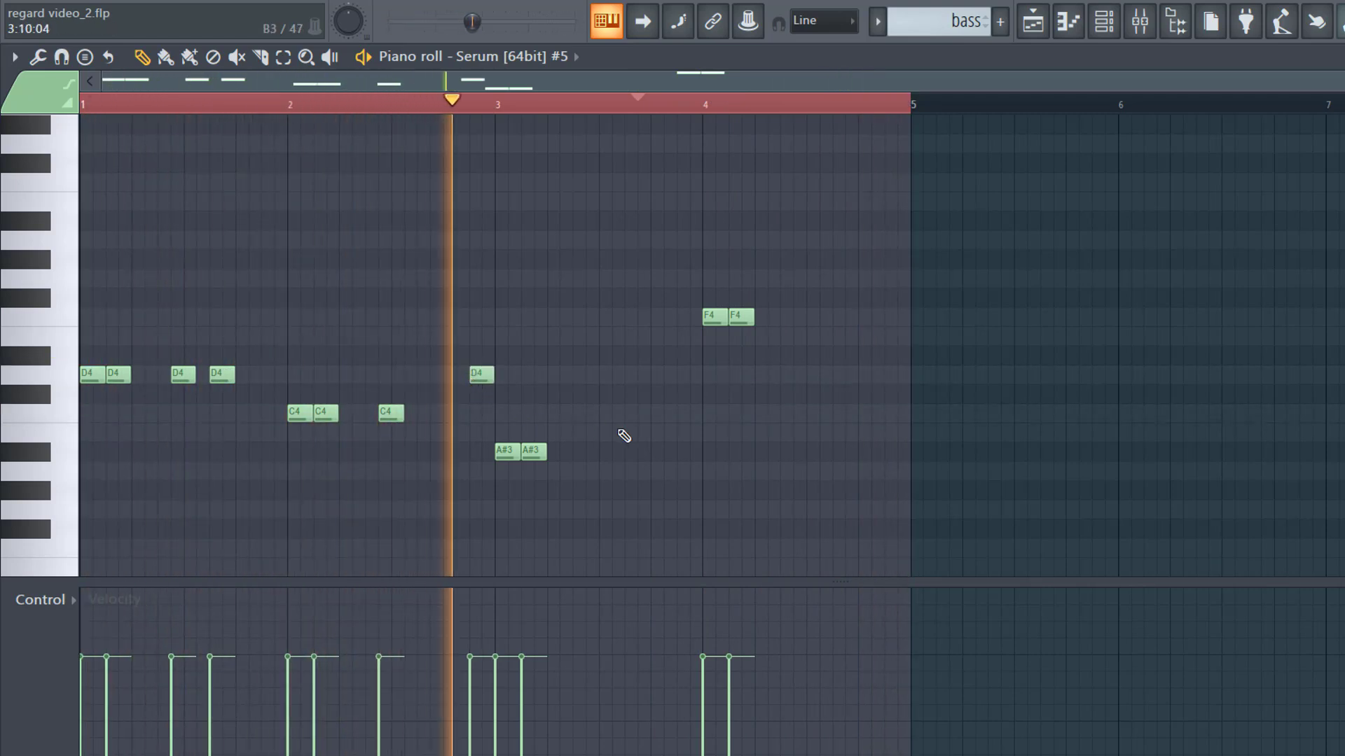
# Step: Add an A#3 note, a shortened G3 before bar 4, and a short note before F4
pyautogui.click(588, 452)
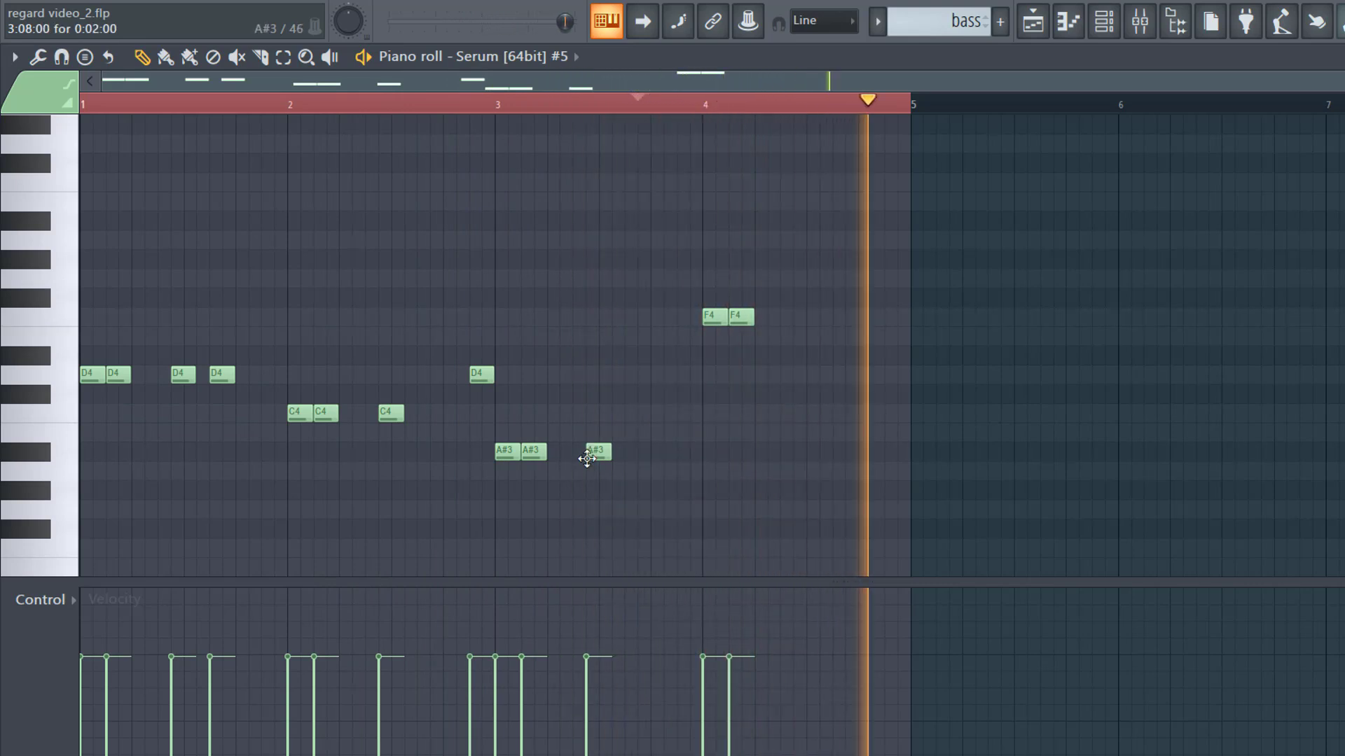
pyautogui.click(672, 510)
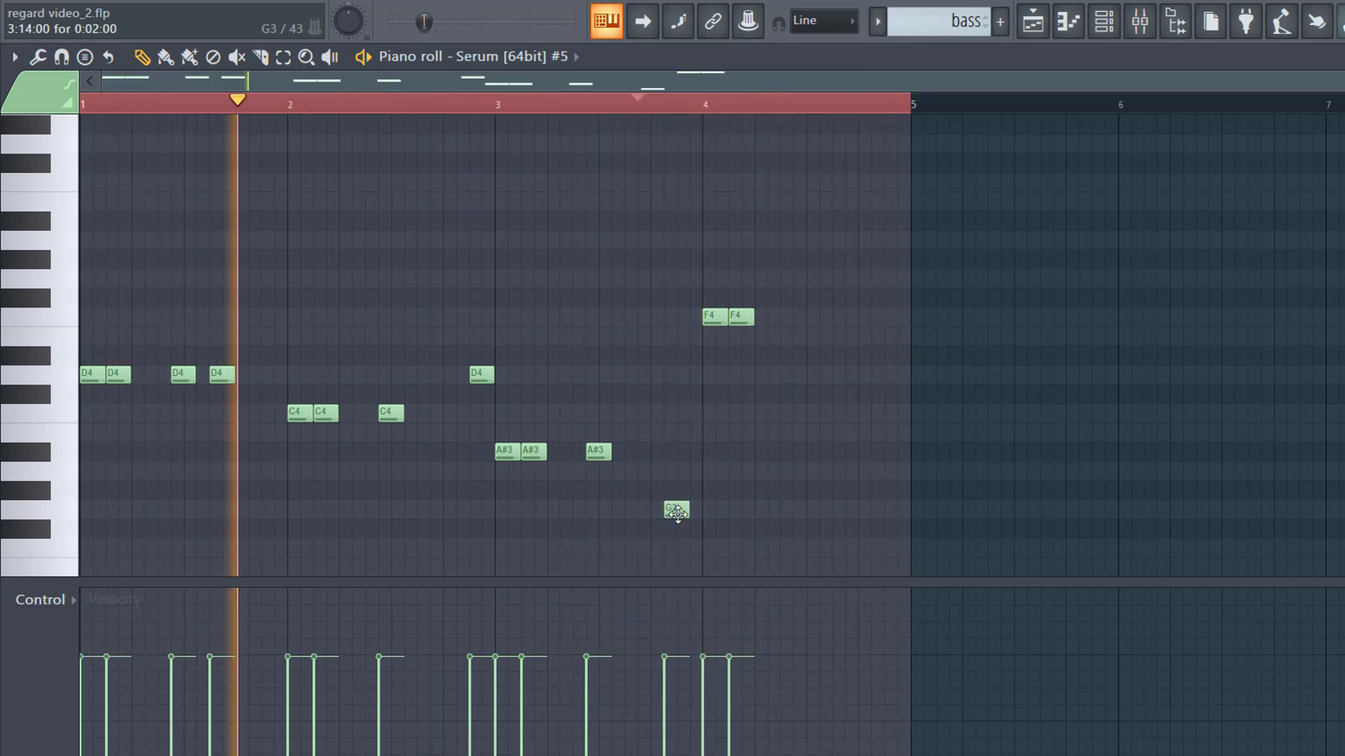
pyautogui.doubleClick(675, 511)
pyautogui.press('Escape')
pyautogui.moveTo(679, 512); pyautogui.dragTo(682, 512)
pyautogui.click(695, 316)
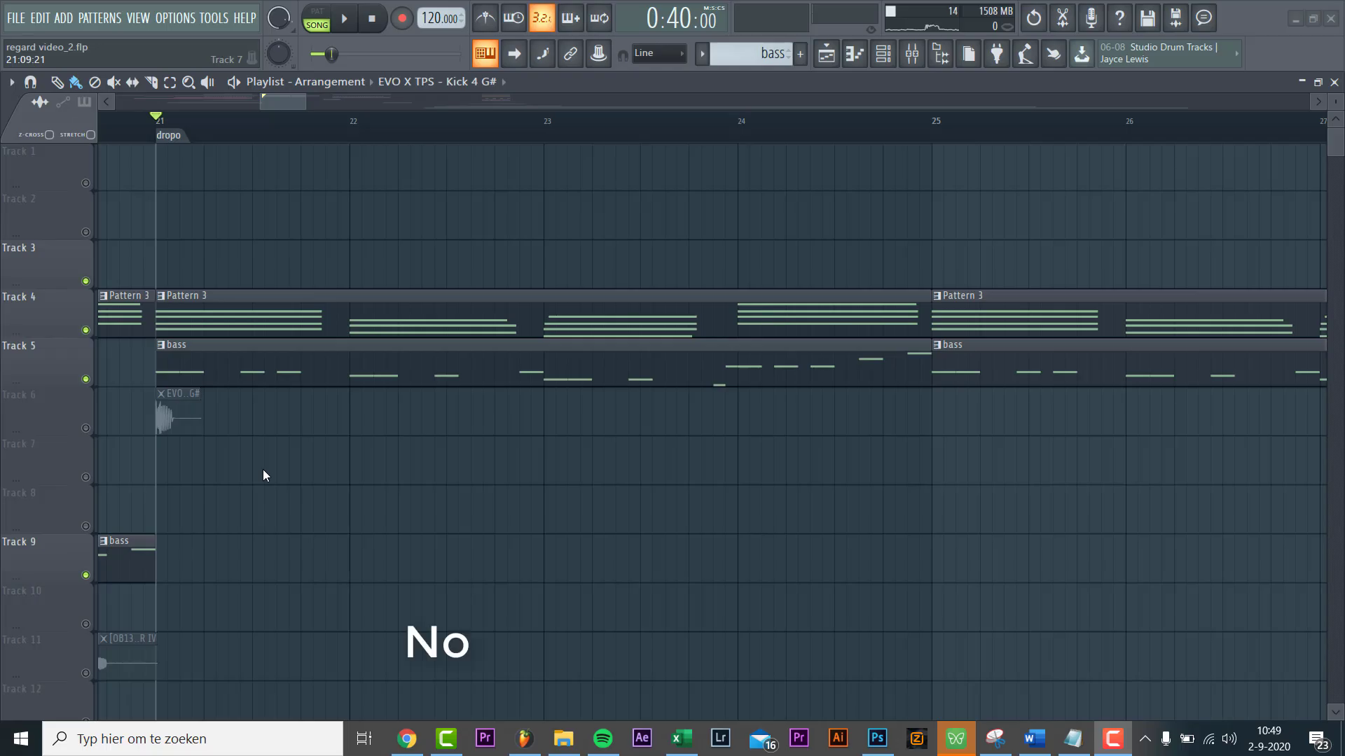
# Step: Open the EVO X TPS Kick 4 G# channel settings and stop playback
pyautogui.doubleClick(180, 411)
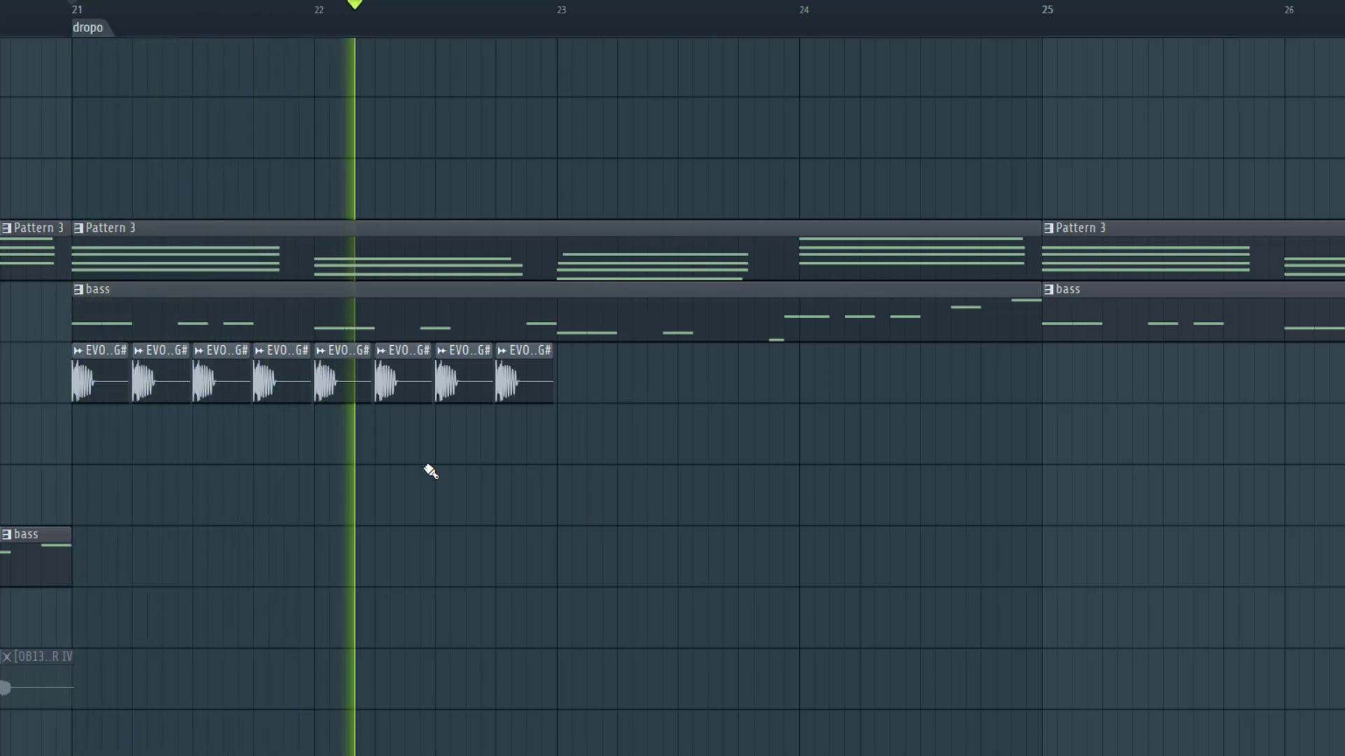
pyautogui.press('space')
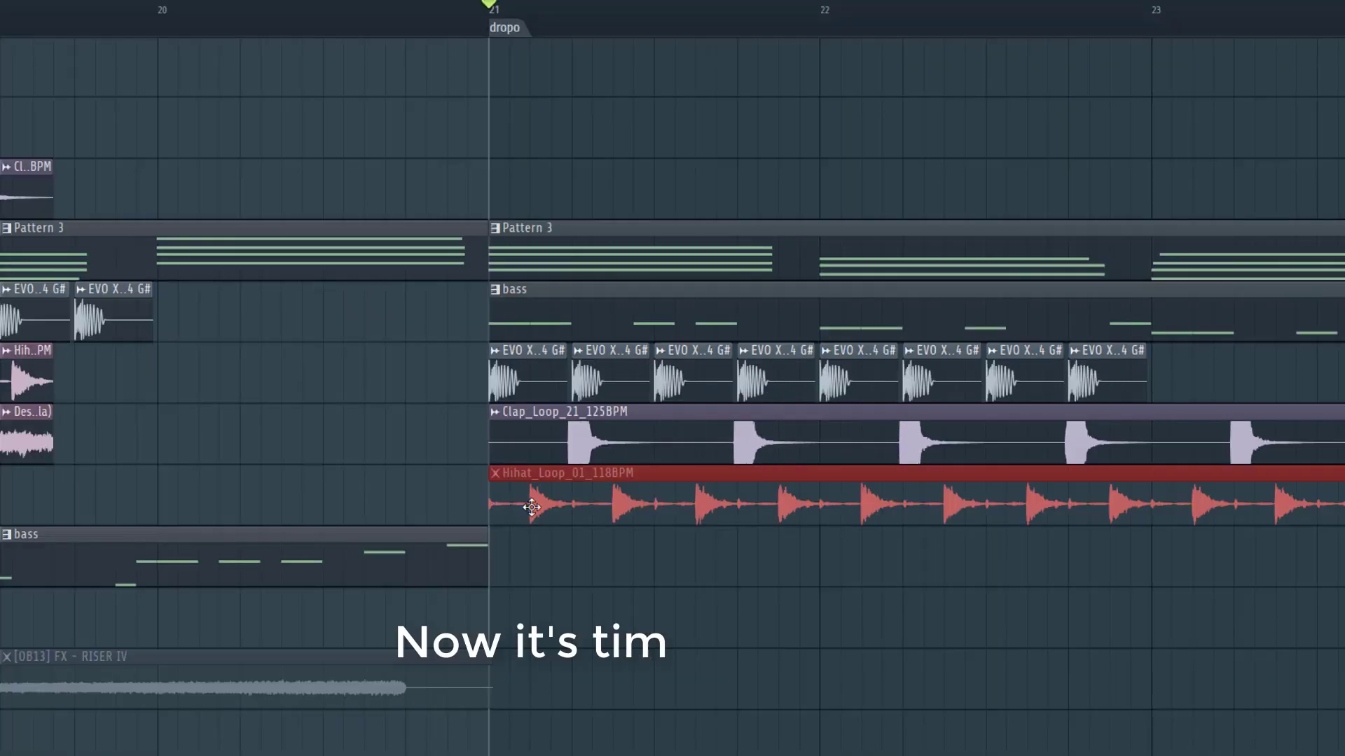
# Step: Check the Hihat_Loop_01_118BPM settings, play the drop, and move the crash clip to the bottom track
pyautogui.doubleClick(532, 507)
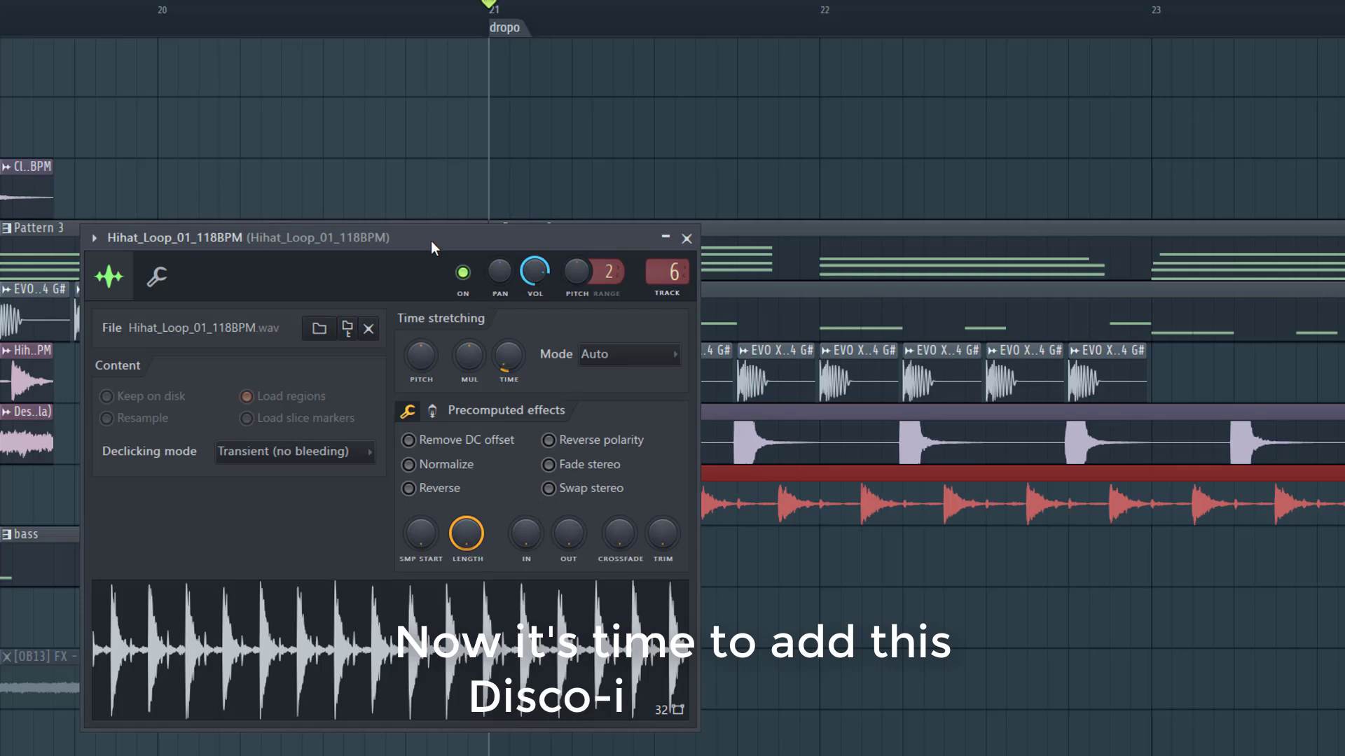
pyautogui.keyDown('ctrl'); pyautogui.click(963, 600); pyautogui.keyUp('ctrl')
pyautogui.scroll(-2, 618, 564)
pyautogui.press('space')
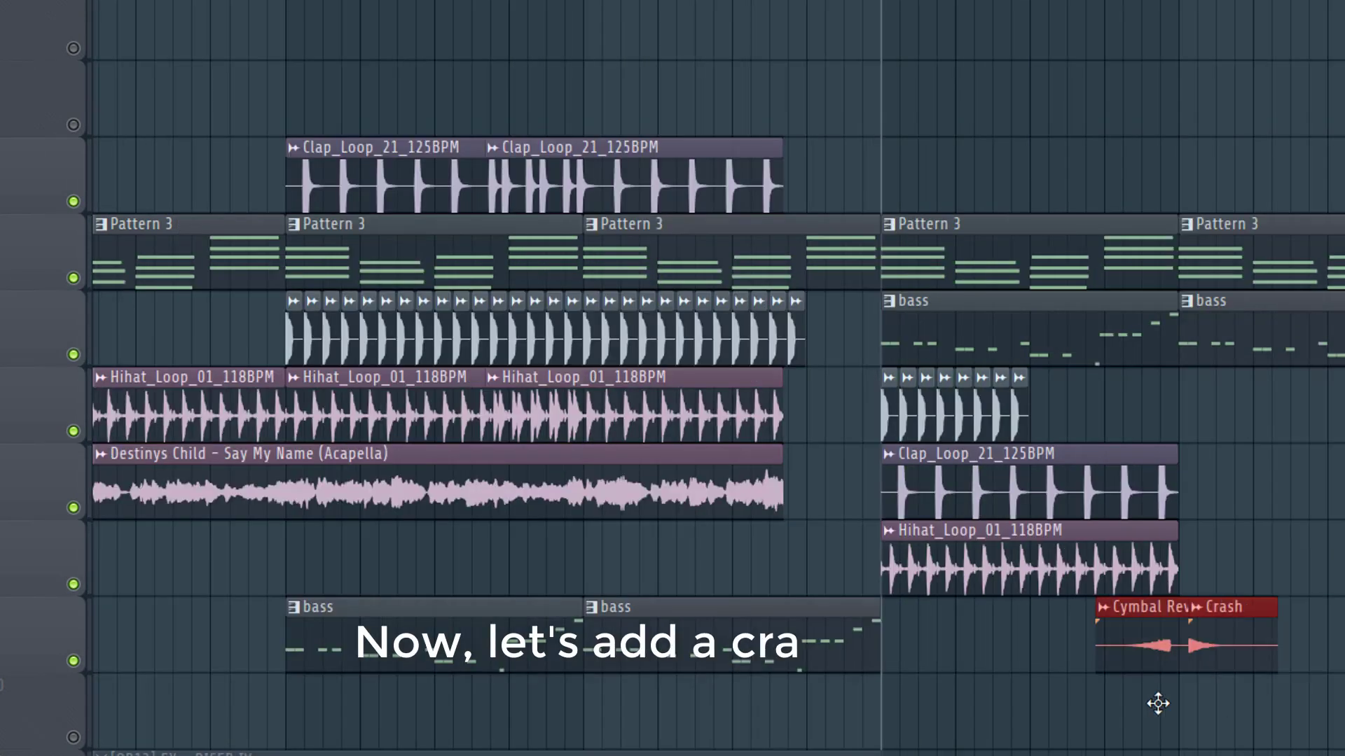
pyautogui.moveTo(1155, 700); pyautogui.dragTo(932, 738)
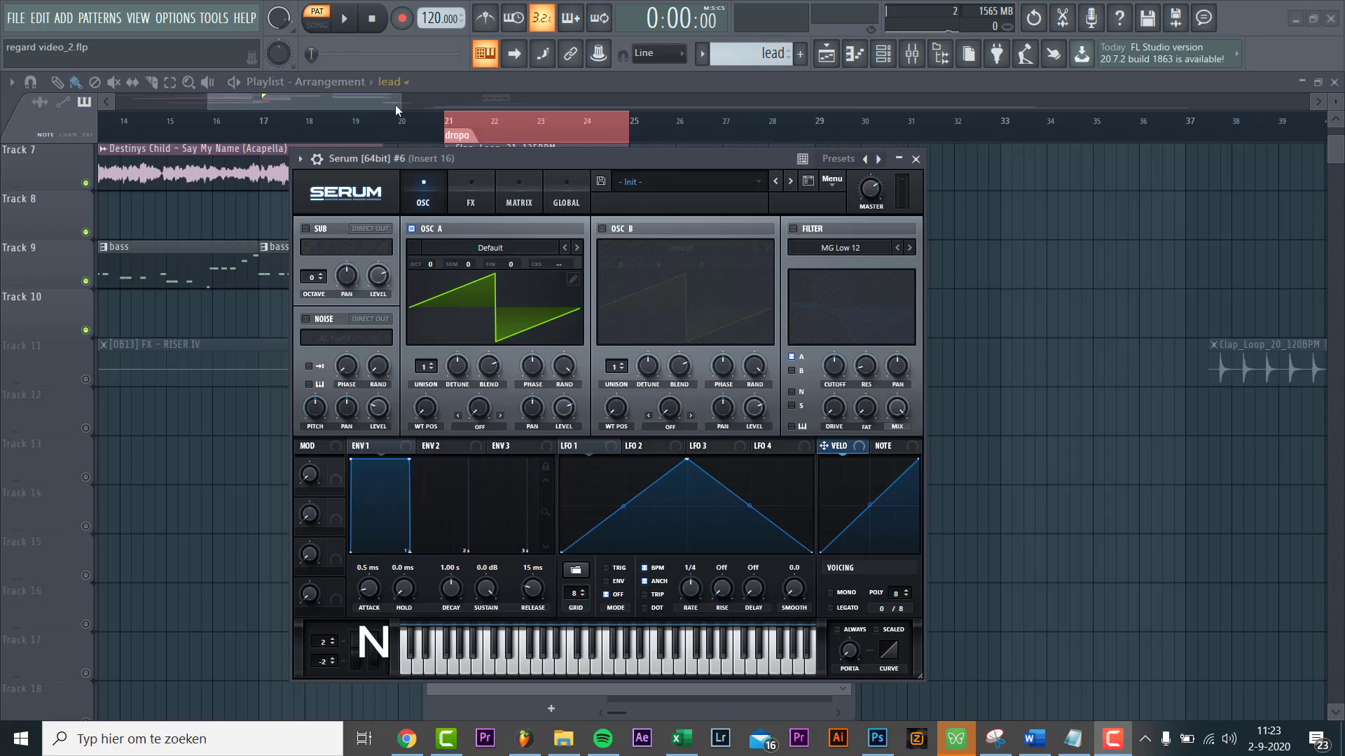
# Step: Load the LD Secrets lead preset into Serum #6 and reposition its window
pyautogui.moveTo(437, 157); pyautogui.dragTo(422, 153)
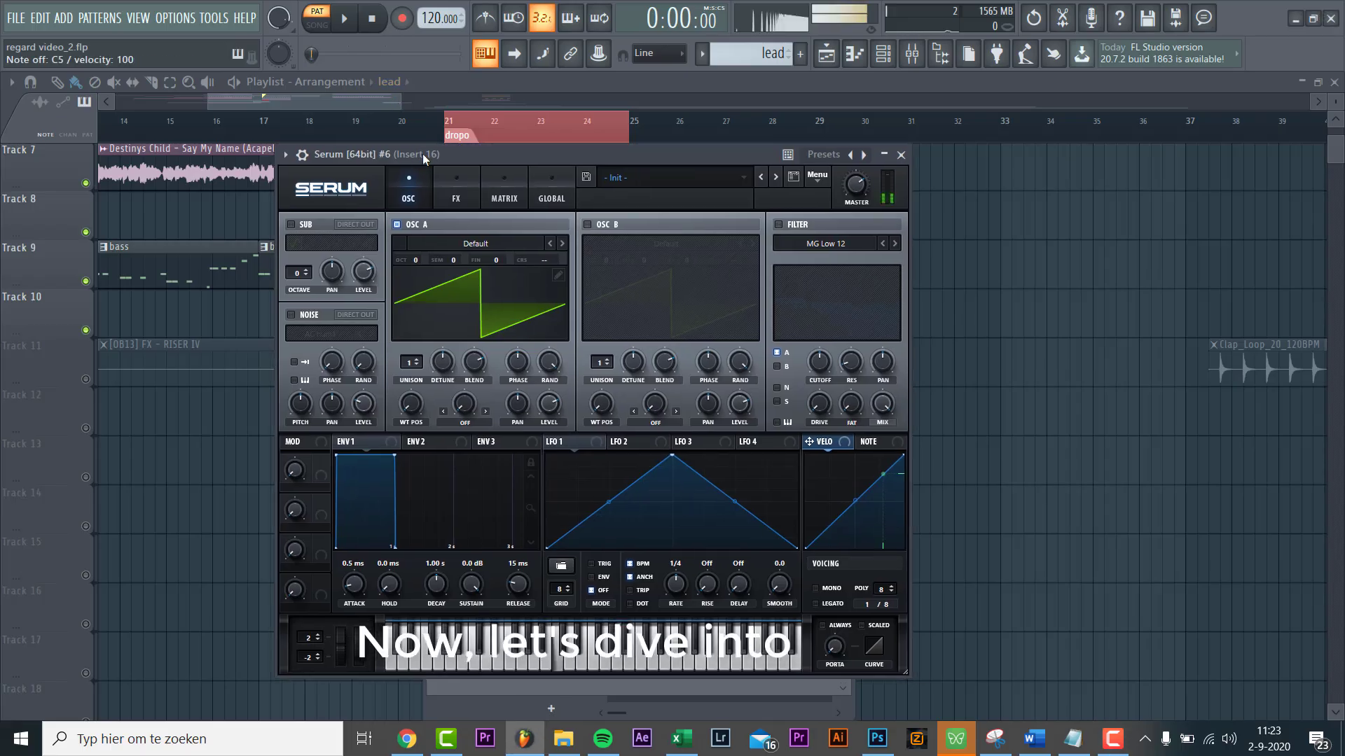
pyautogui.click(735, 177)
pyautogui.moveTo(742, 189)
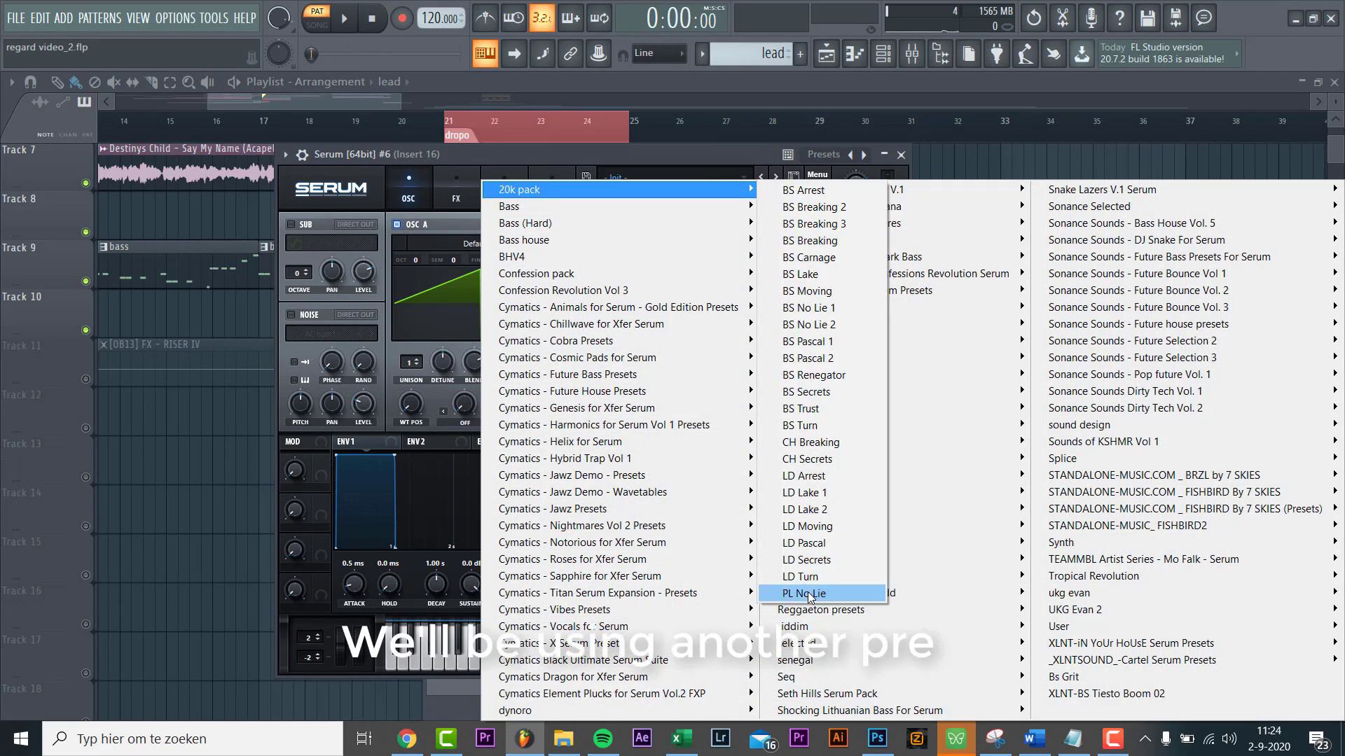
pyautogui.click(809, 561)
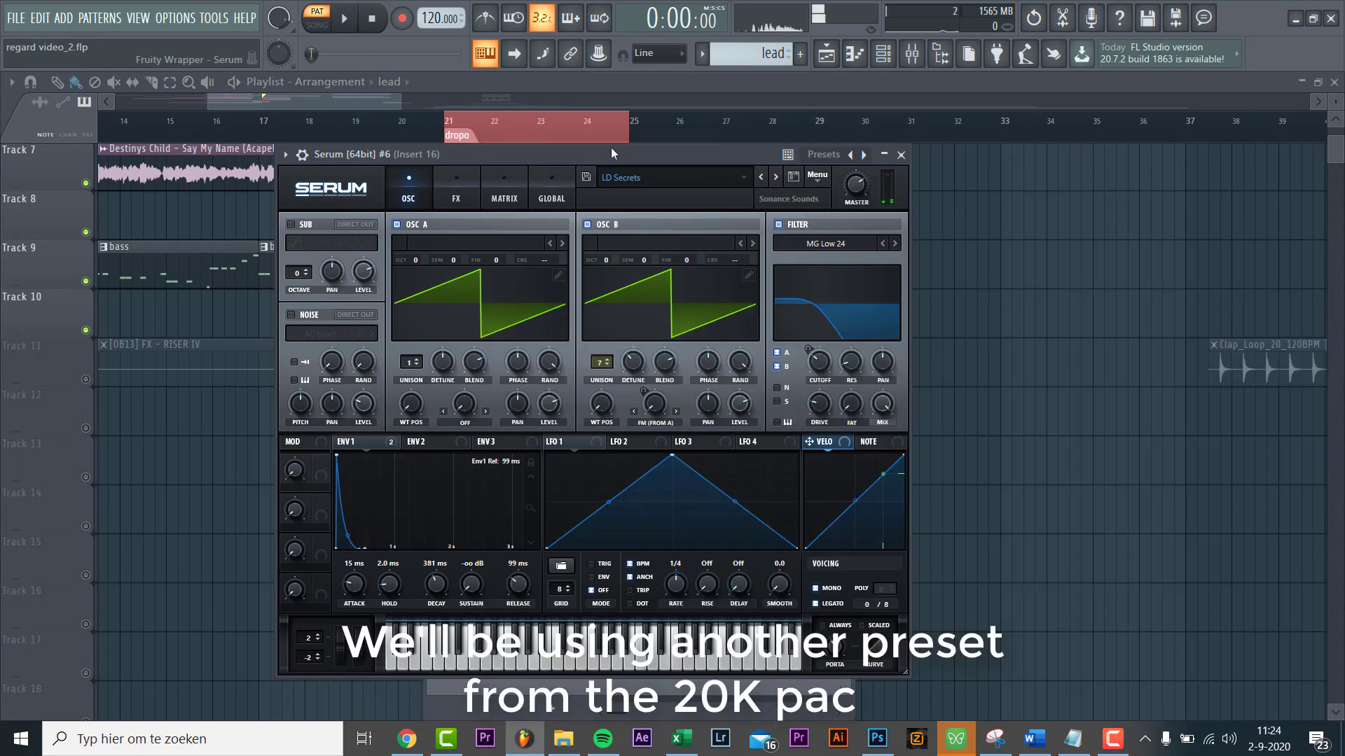
pyautogui.moveTo(610, 147); pyautogui.dragTo(637, 139)
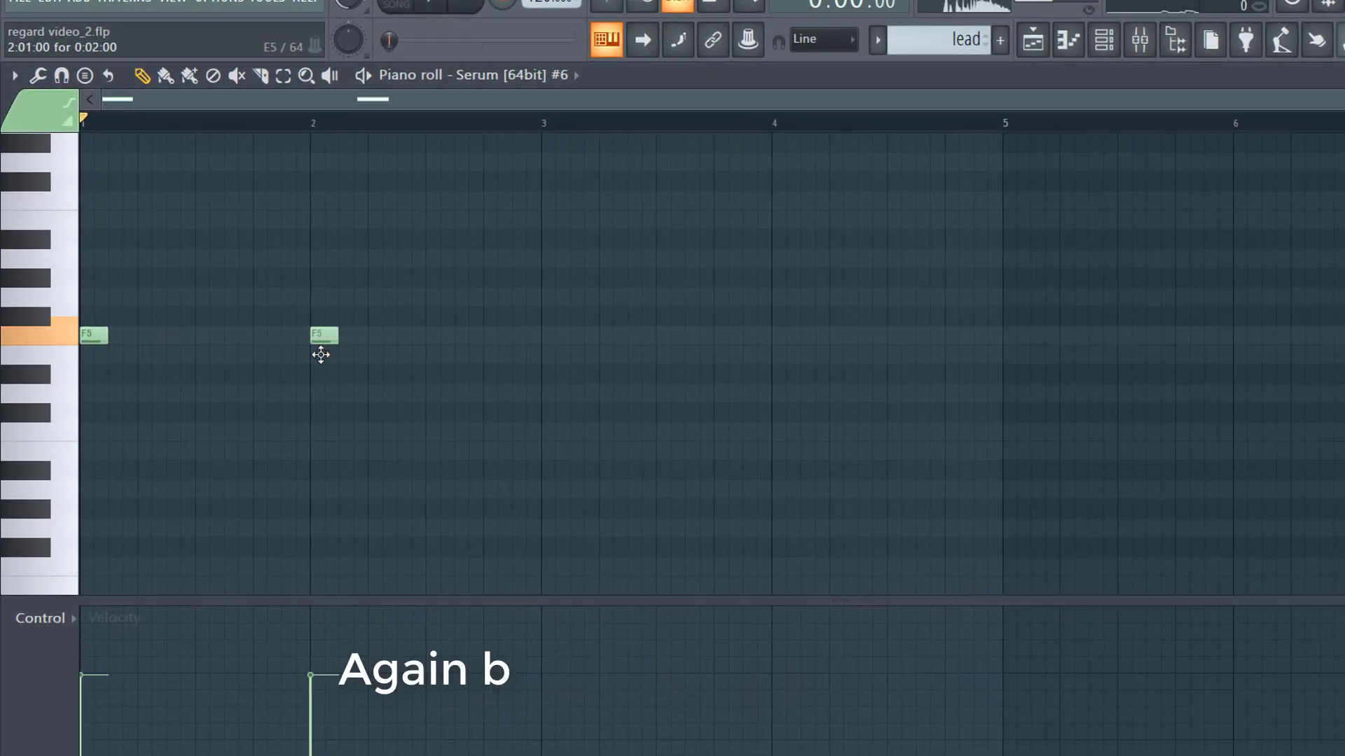
# Step: Add a D5 note at bar 3 and a bar-4 note, deleting a stray B5
pyautogui.moveTo(558, 357); pyautogui.dragTo(544, 389)
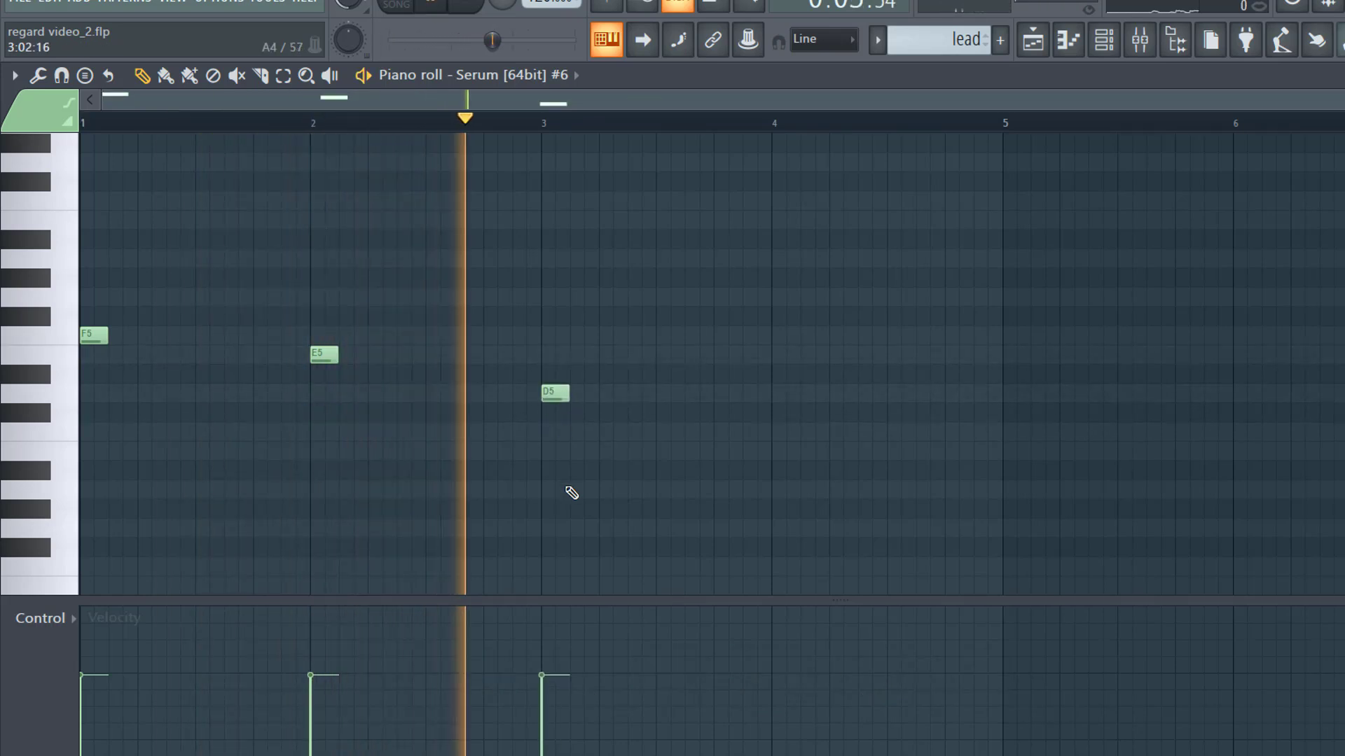
pyautogui.click(796, 224)
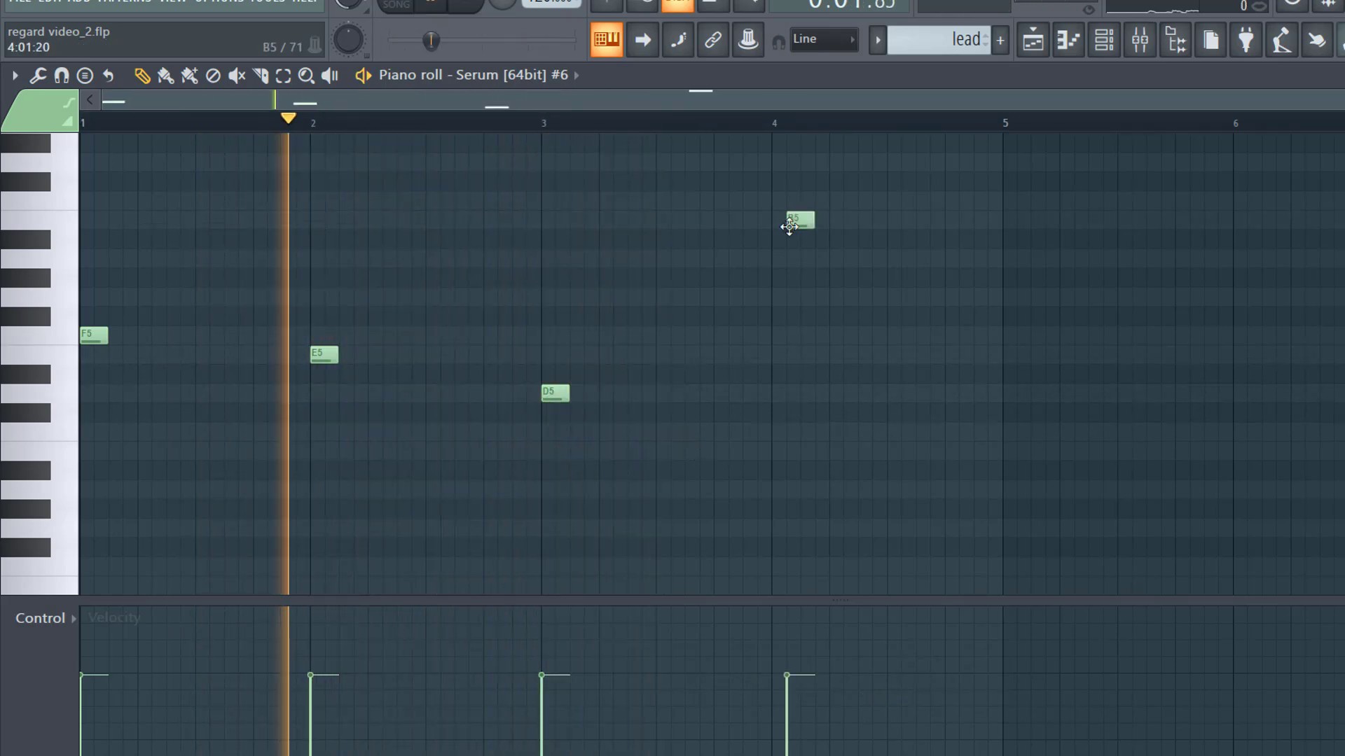
pyautogui.moveTo(774, 298); pyautogui.dragTo(774, 256)
pyautogui.rightClick(804, 219)
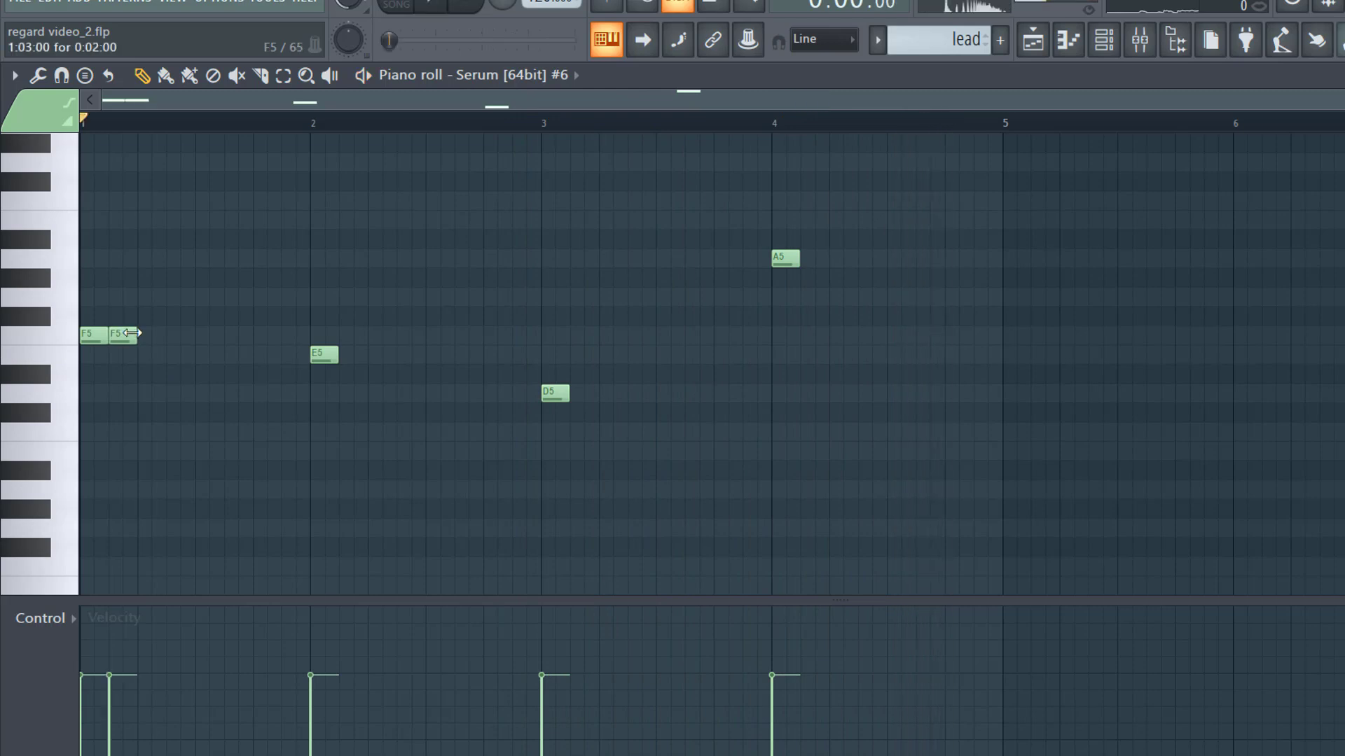
pyautogui.scroll(3, 140, 358)
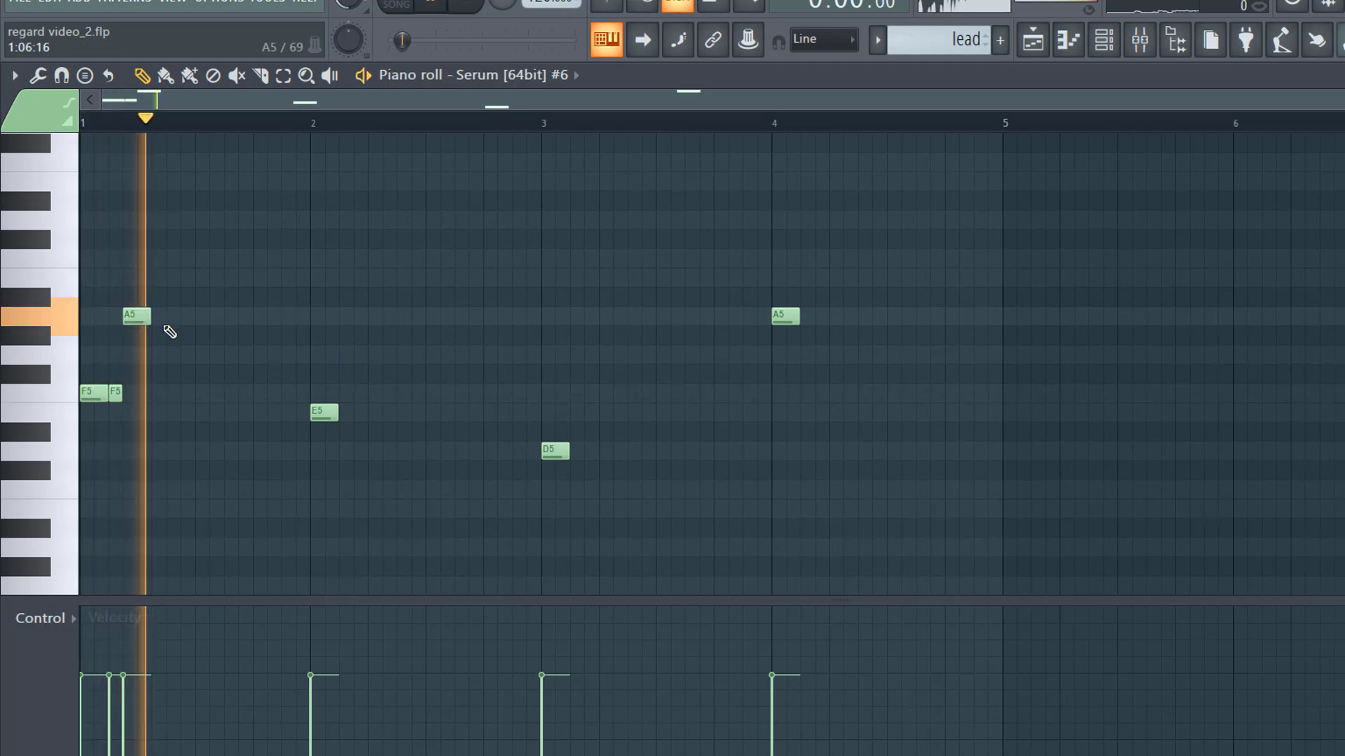
pyautogui.press('space')
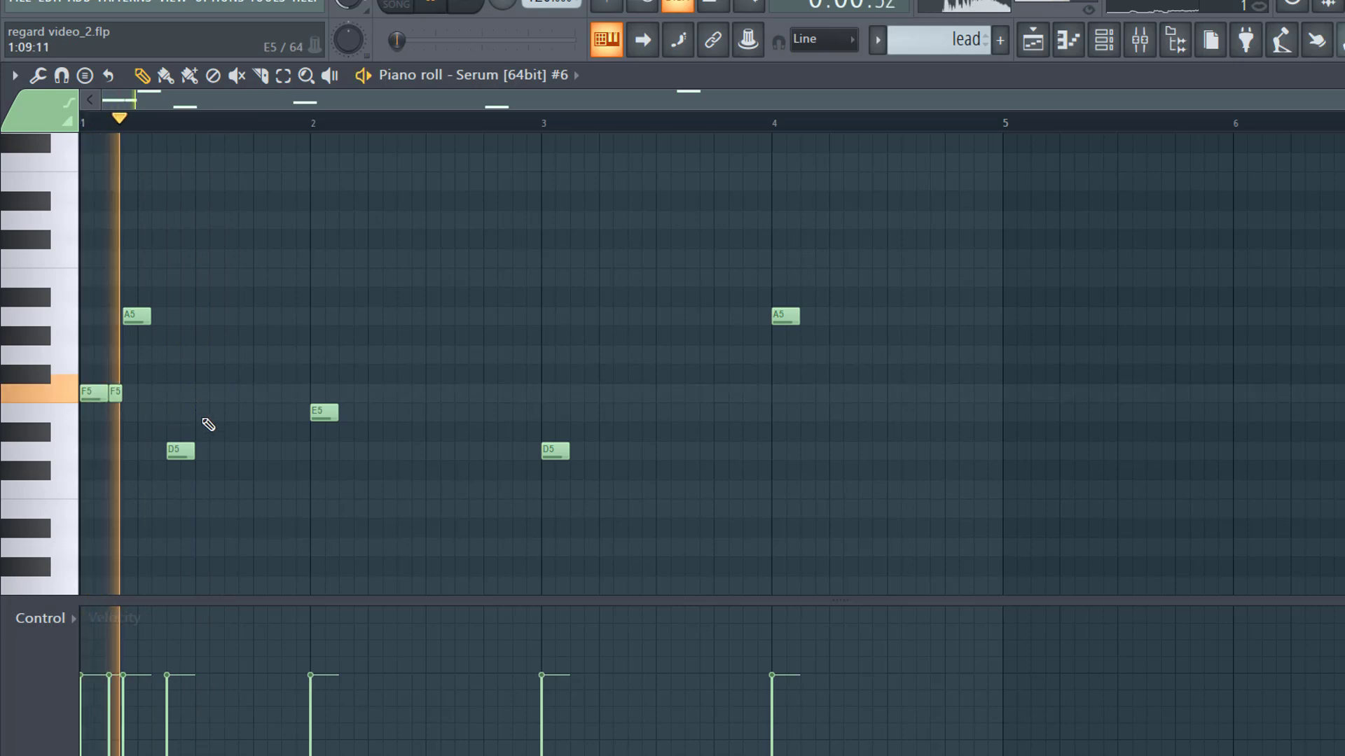
# Step: Fill in a D5 after the F5s, a G5, two C5 notes in bar 2, and an A5 near bar 4's end
pyautogui.click(226, 452)
pyautogui.press('space')
pyautogui.press('space')
pyautogui.click(350, 354)
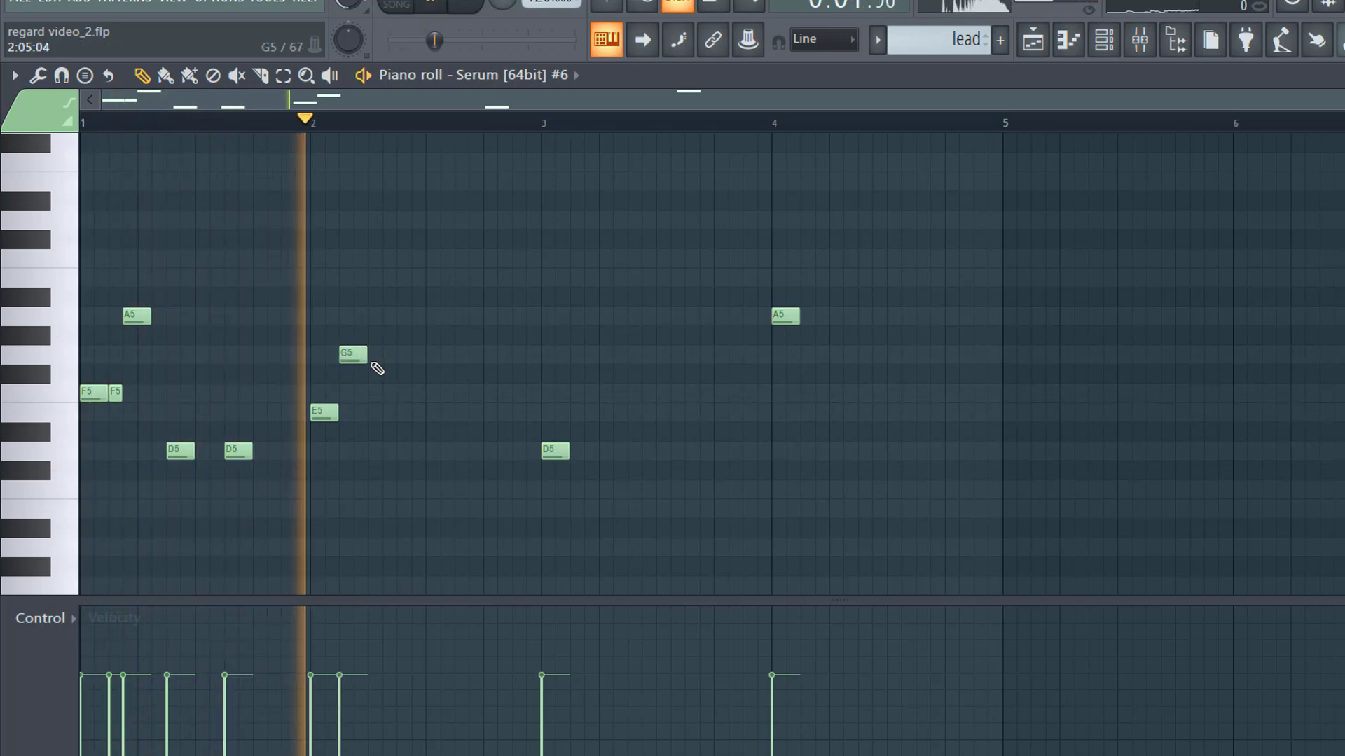
pyautogui.moveTo(355, 353); pyautogui.dragTo(369, 354)
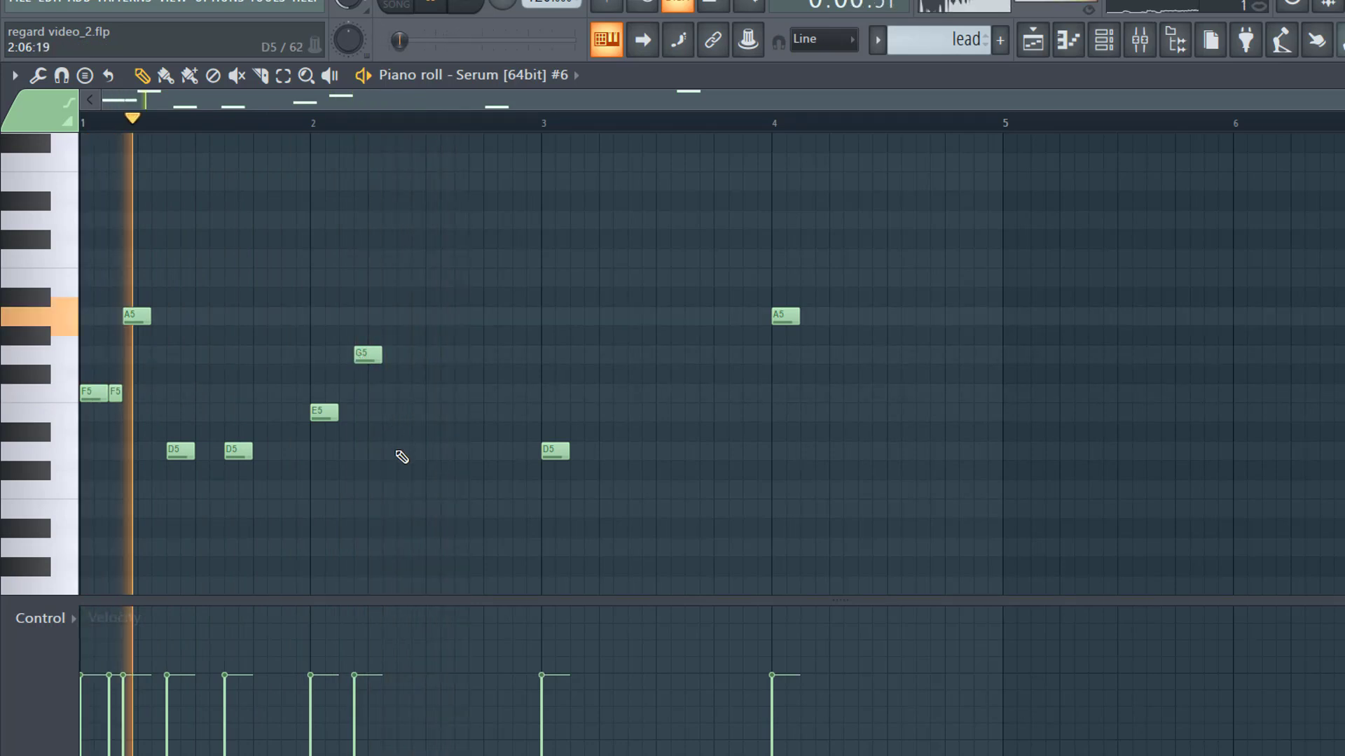
pyautogui.click(402, 454)
pyautogui.moveTo(406, 451); pyautogui.dragTo(404, 490)
pyautogui.click(466, 491)
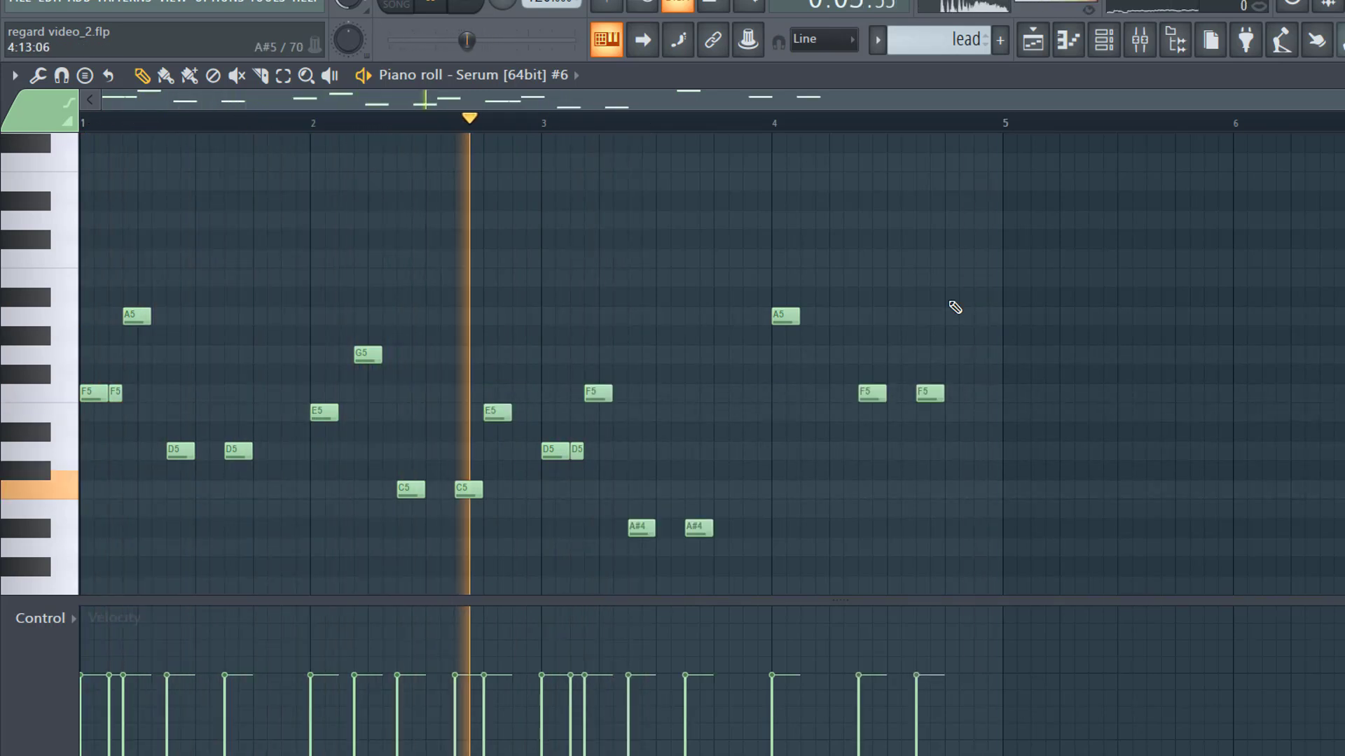
pyautogui.click(954, 312)
pyautogui.scroll(-2, 799, 414)
pyautogui.scroll(1, 797, 416)
# Step: Check the new A5 note's properties, then replay the melody from the start
pyautogui.scroll(1, 817, 288)
pyautogui.doubleClick(812, 259)
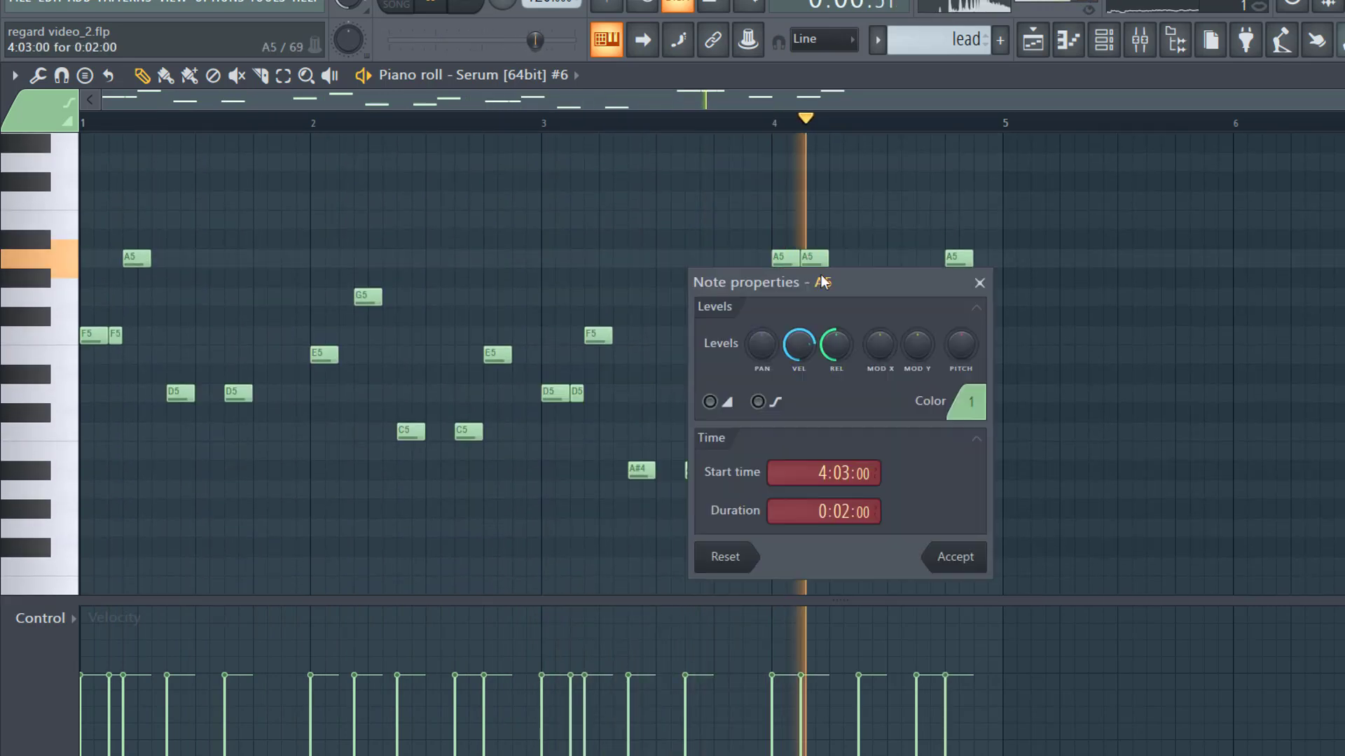
pyautogui.click(980, 283)
pyautogui.press('space')
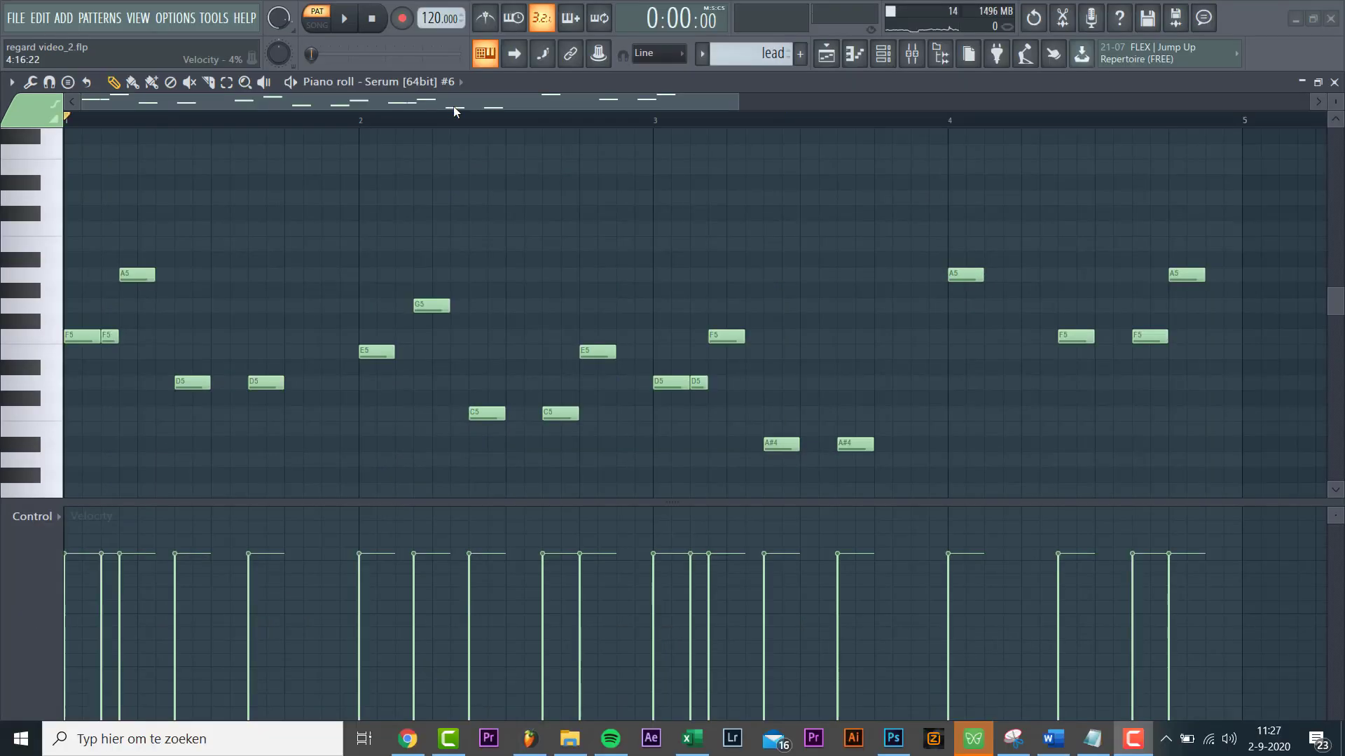
pyautogui.moveTo(456, 105); pyautogui.dragTo(589, 152)
pyautogui.press('space')
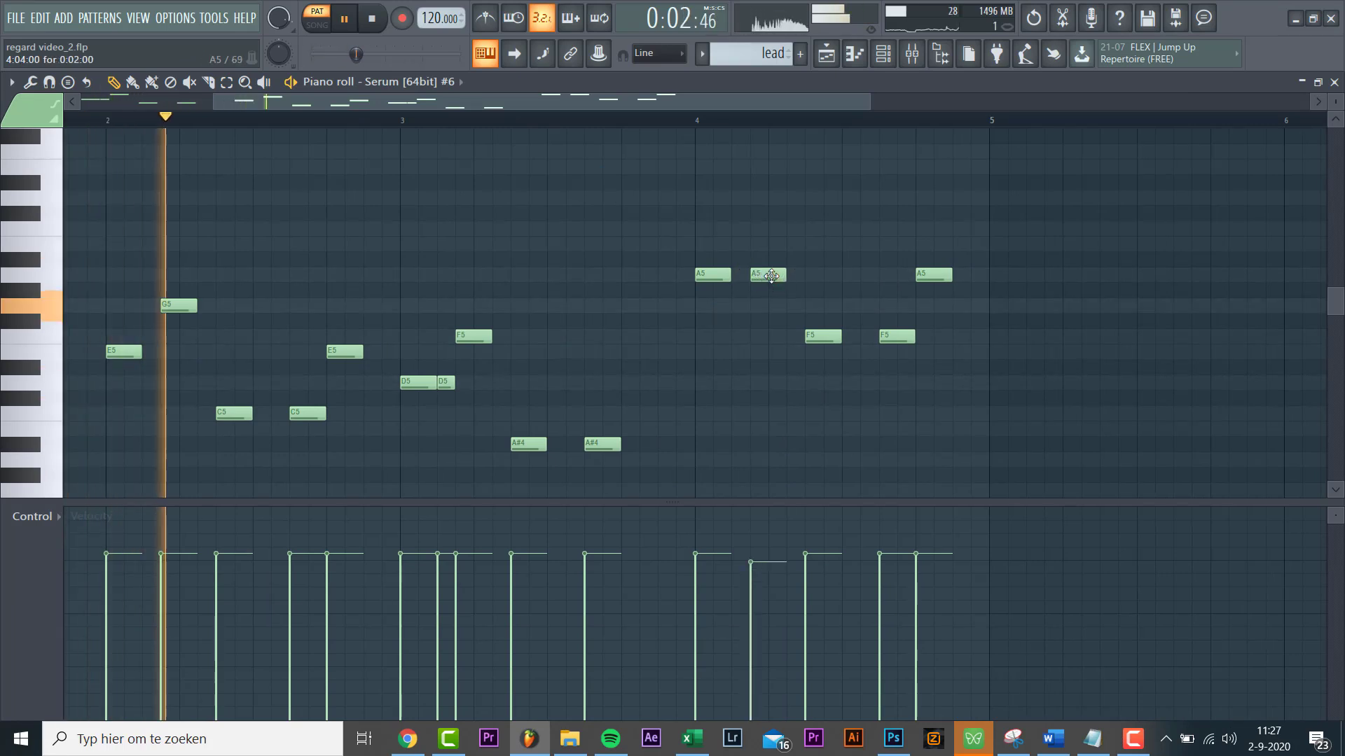
# Step: Raise the second A5 note in bar 4 up to E6
pyautogui.click(770, 273)
pyautogui.press('Up')
pyautogui.press('Up')
pyautogui.press('Up')
pyautogui.press('Up')
pyautogui.press('Up')
pyautogui.press('Up')
pyautogui.press('Up')
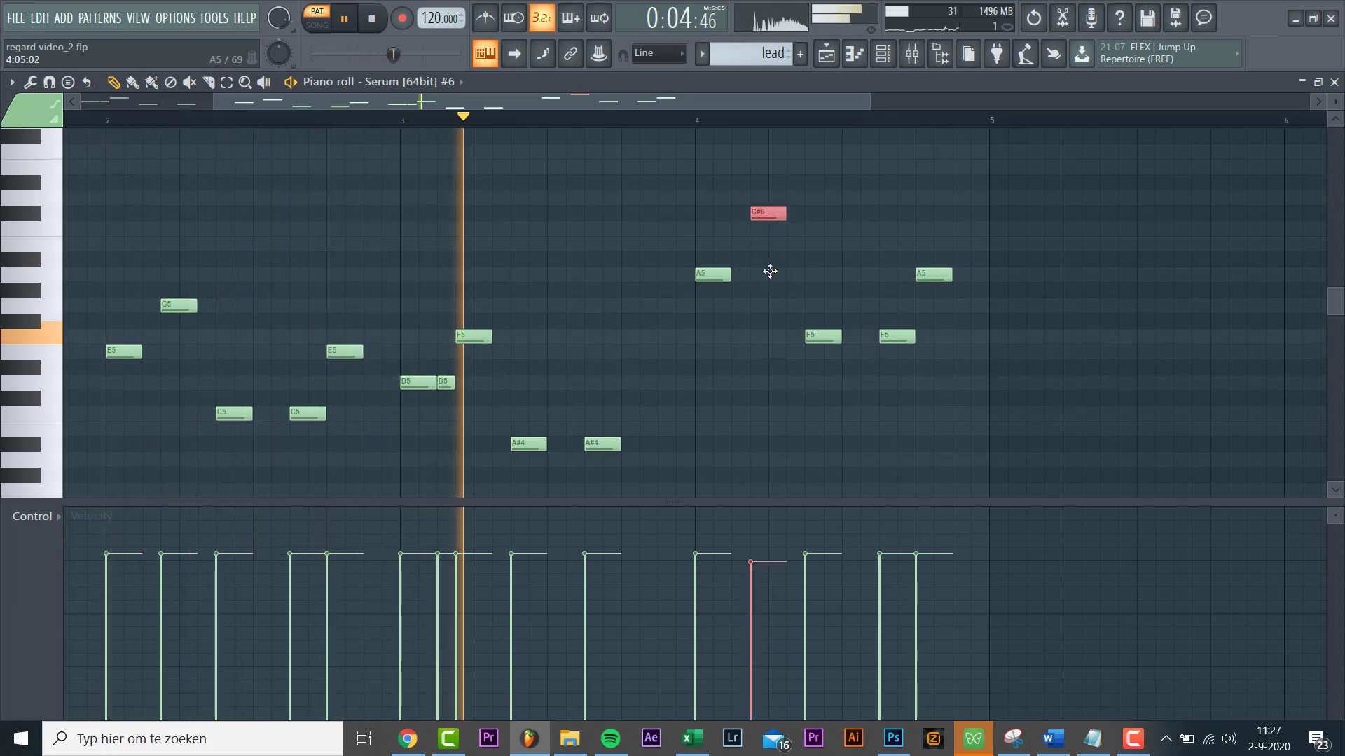
pyautogui.keyDown('ctrl'); pyautogui.click(773, 280); pyautogui.keyUp('ctrl')
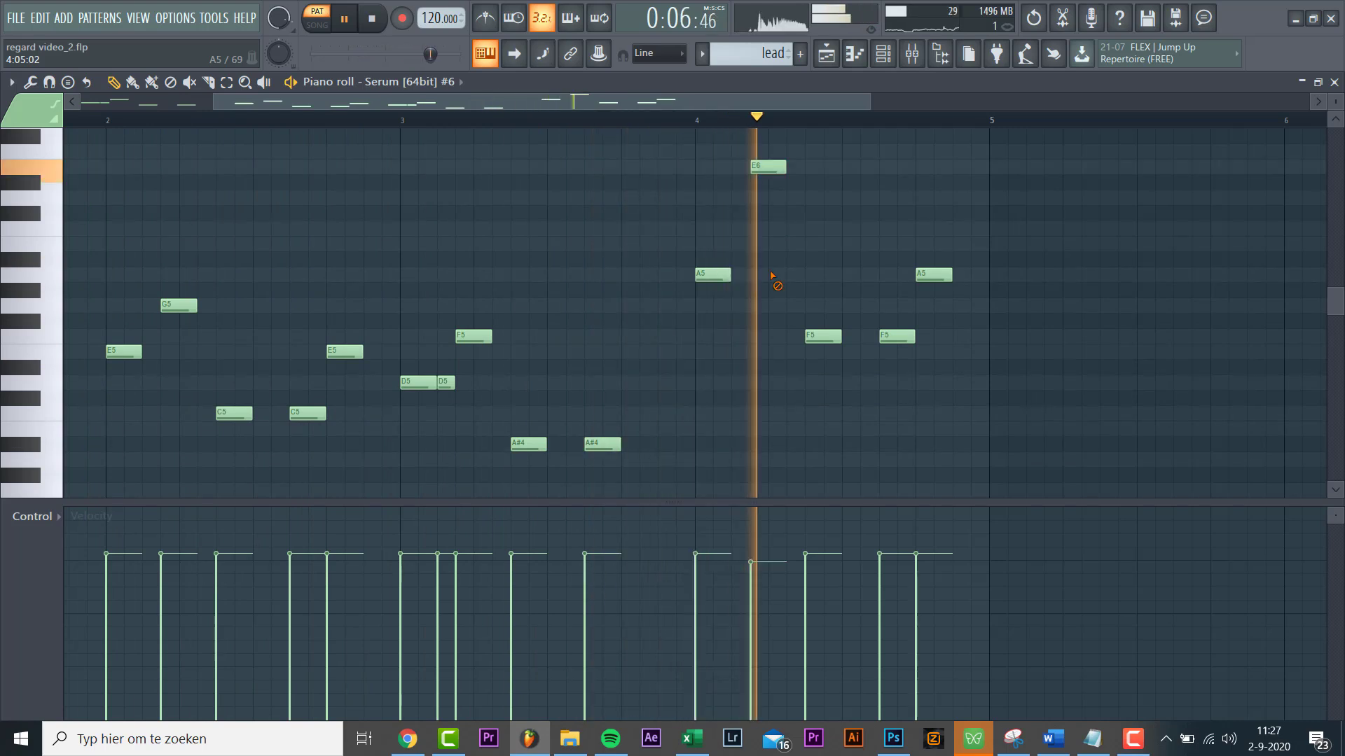
pyautogui.scroll(-4, 657, 321)
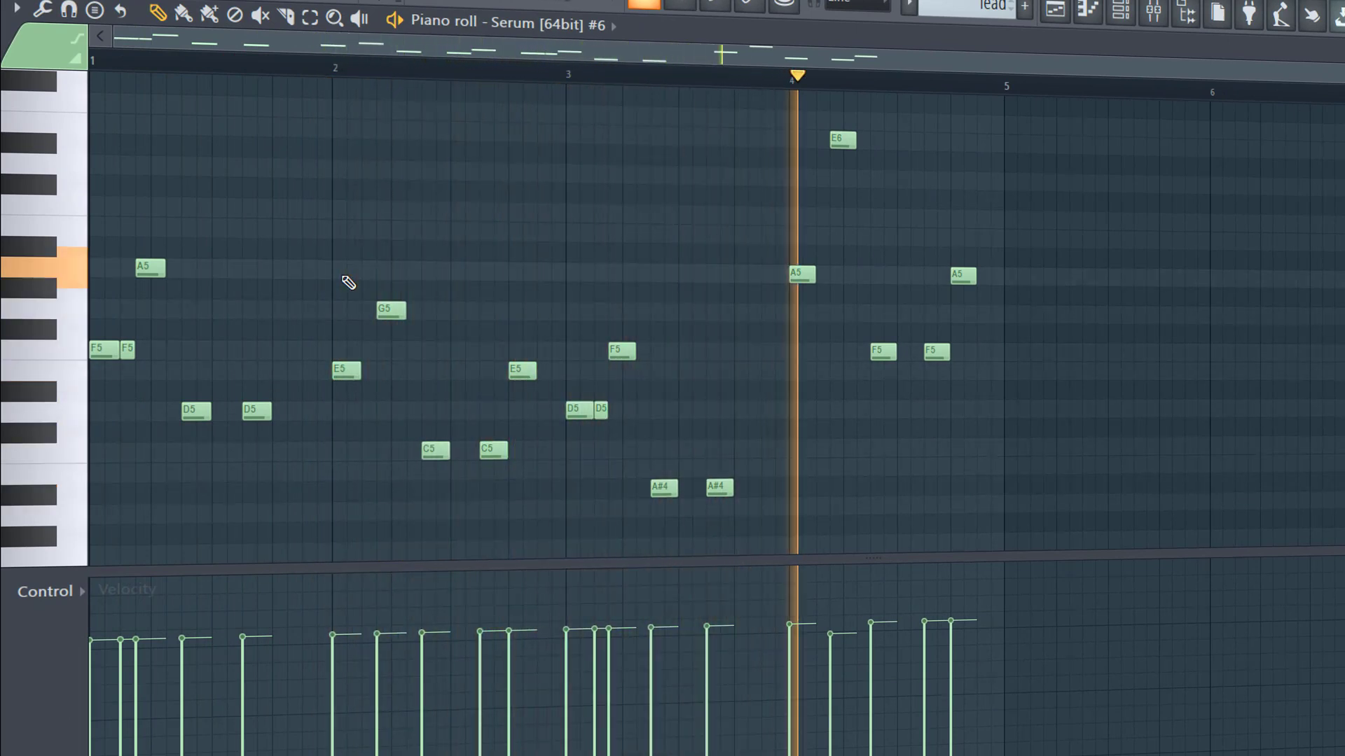
pyautogui.press('space')
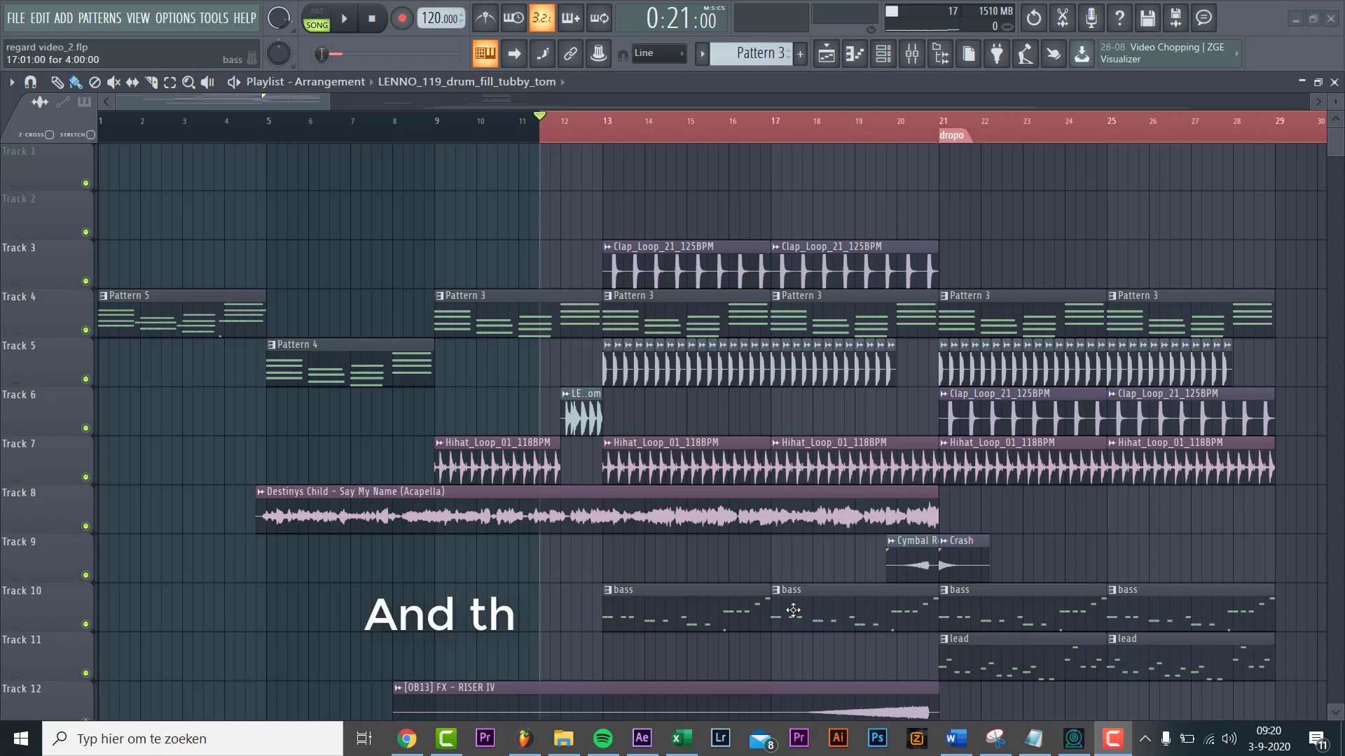
# Step: Scroll the playlist to show the Track 11 lead pattern under the bass clips through the drop
pyautogui.scroll(-1, 786, 612)
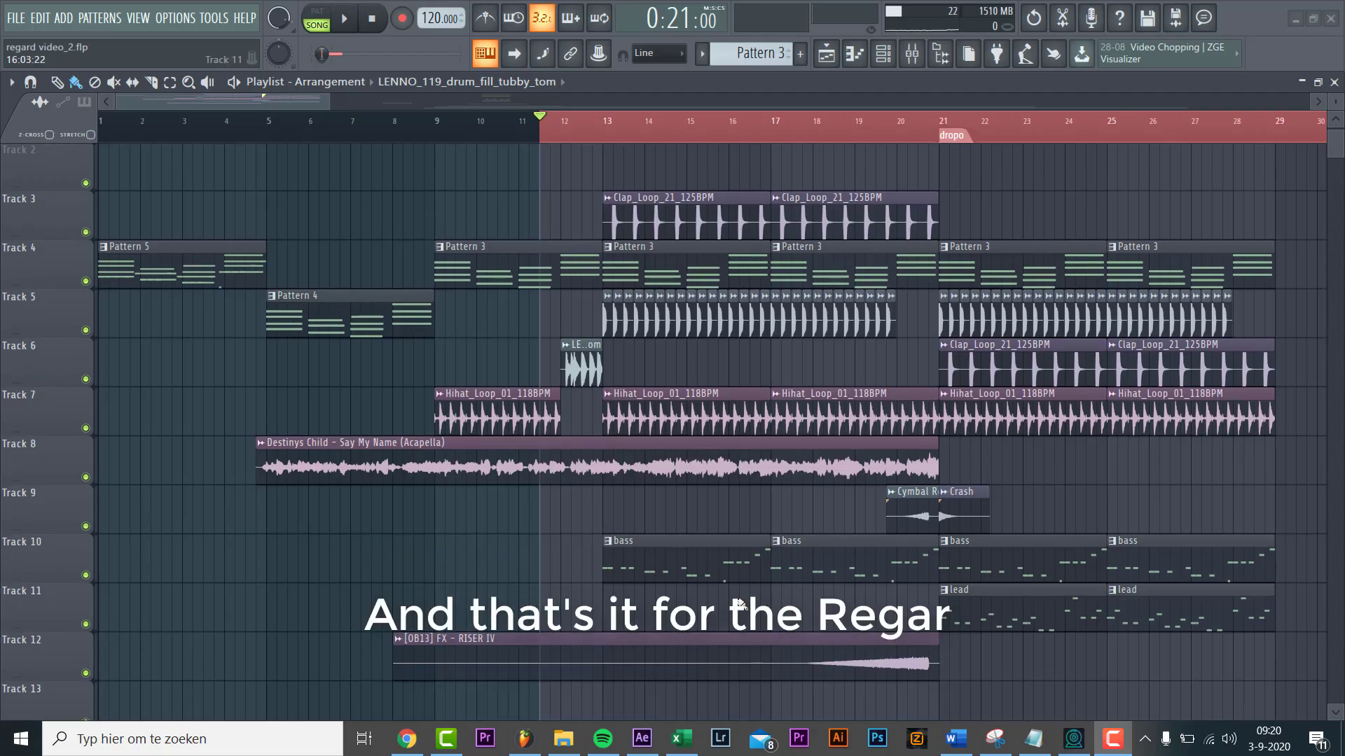
pyautogui.scroll(1, 257, 178)
pyautogui.moveTo(206, 102); pyautogui.dragTo(255, 133)
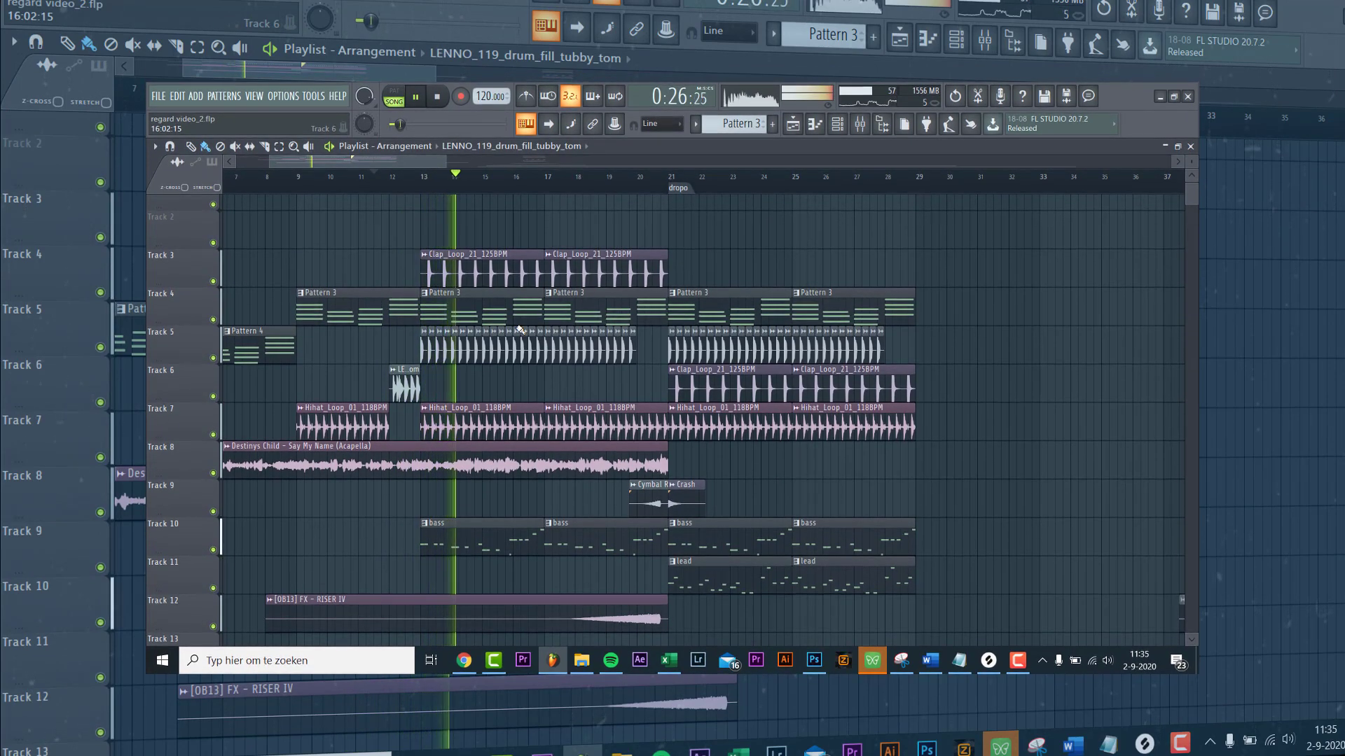
pyautogui.scroll(-1, 519, 316)
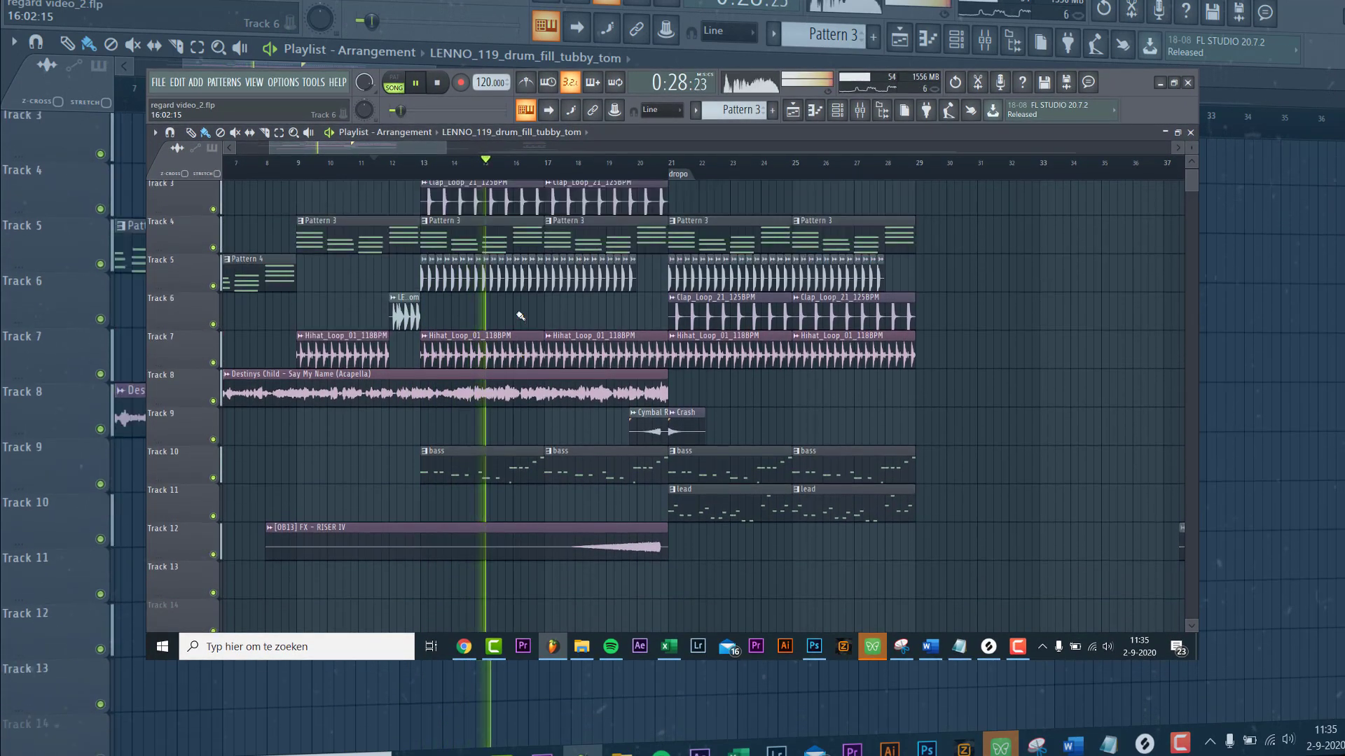
pyautogui.scroll(2, 520, 329)
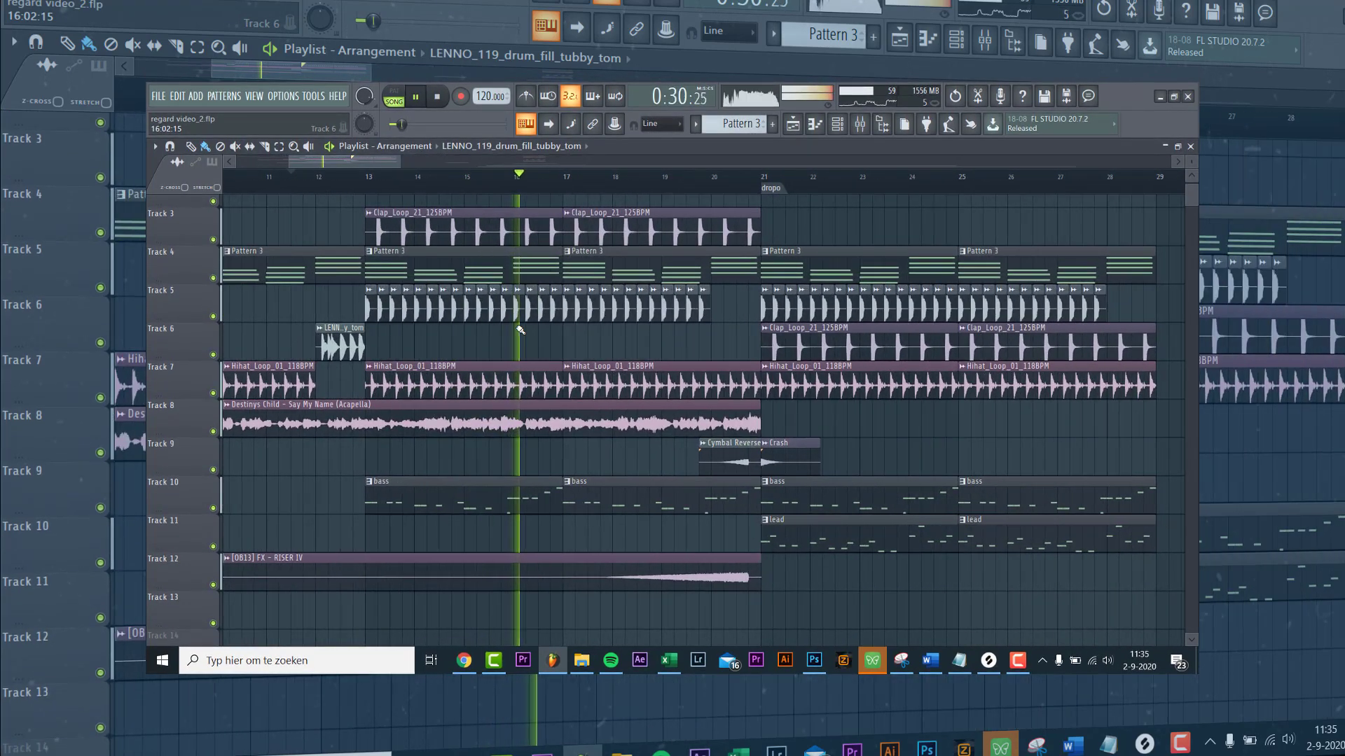
pyautogui.hscroll(2, 520, 320)
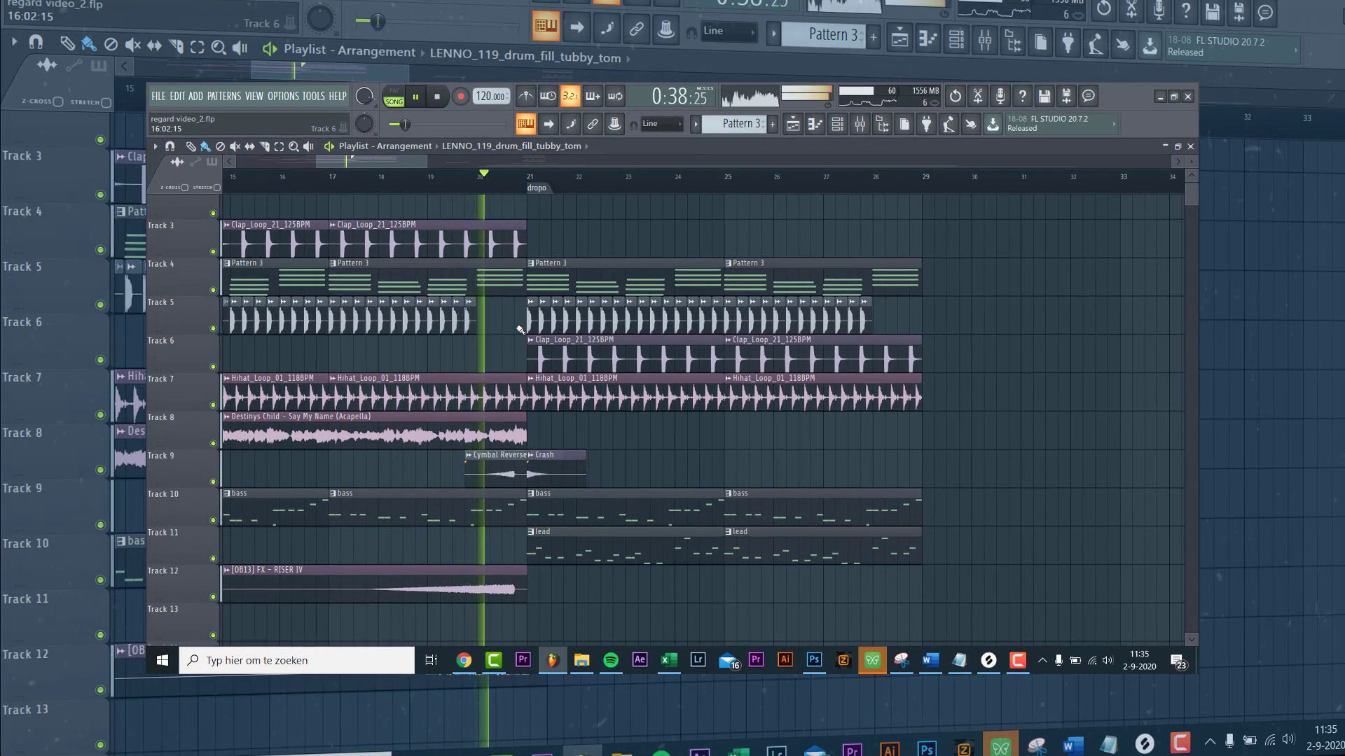
pyautogui.hscroll(2, 520, 316)
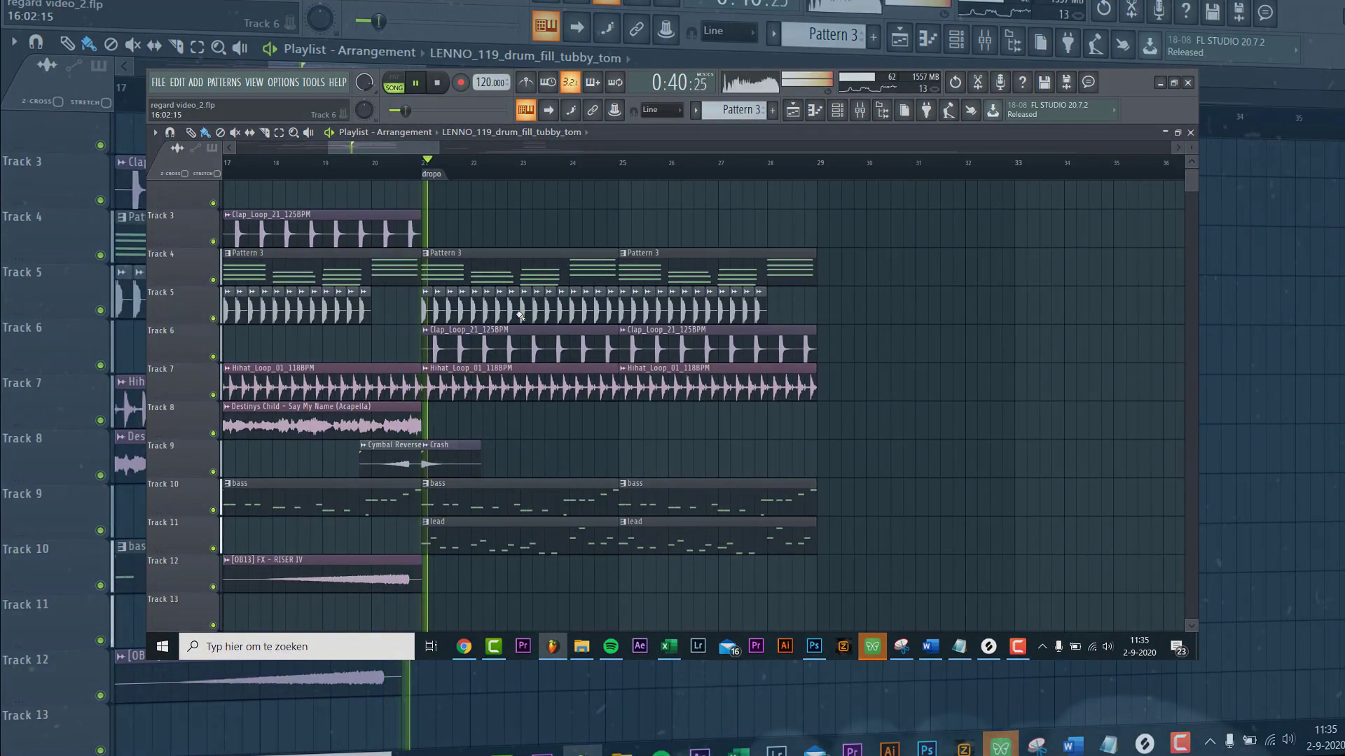